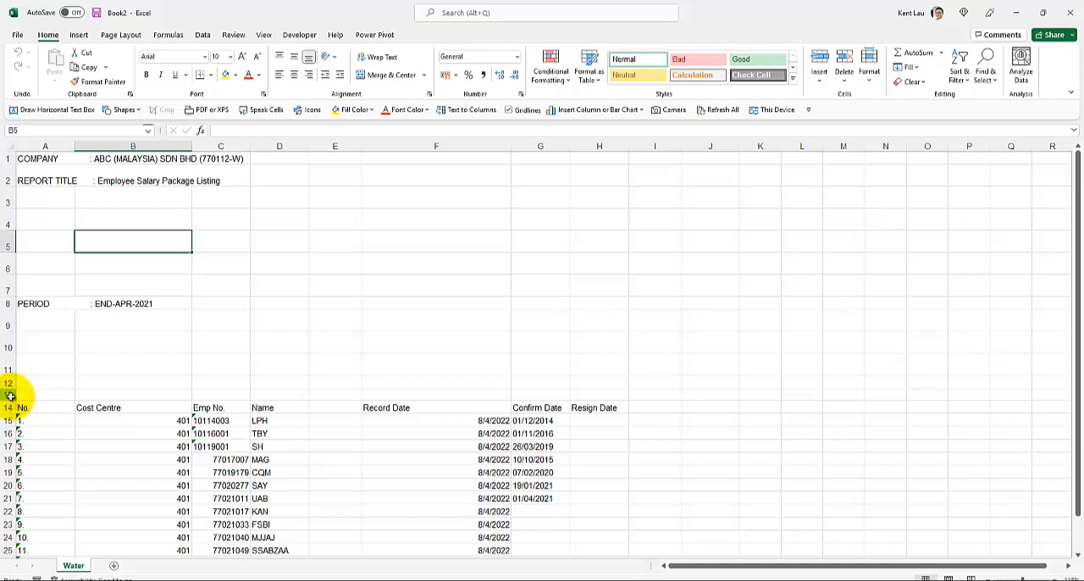
Try deleting rows 1 to 13 above the column headings, and undo the deletion.
left_click_drag(8, 391, 8, 157)
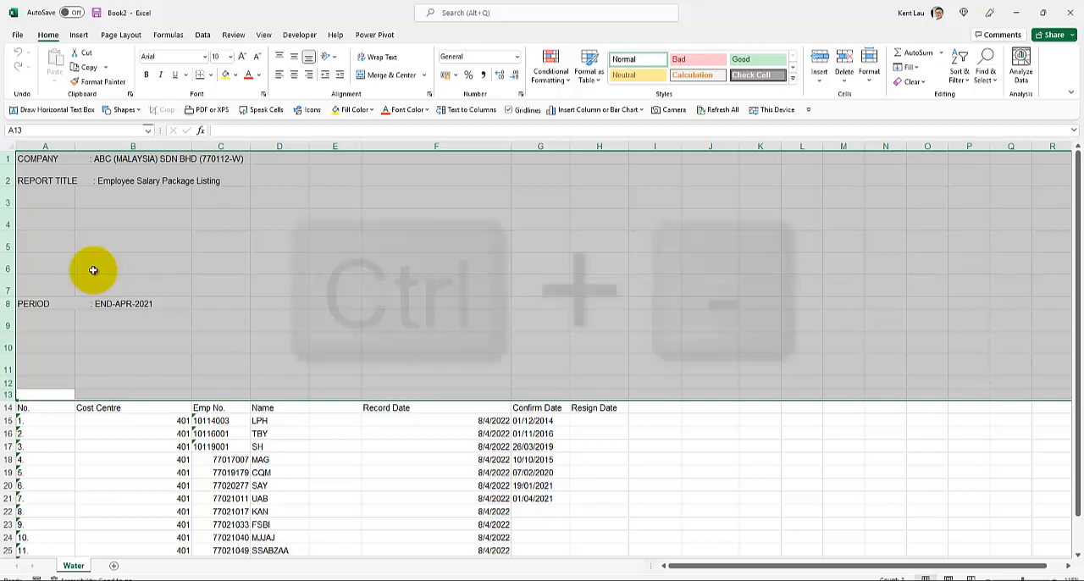
key("ctrl+minus")
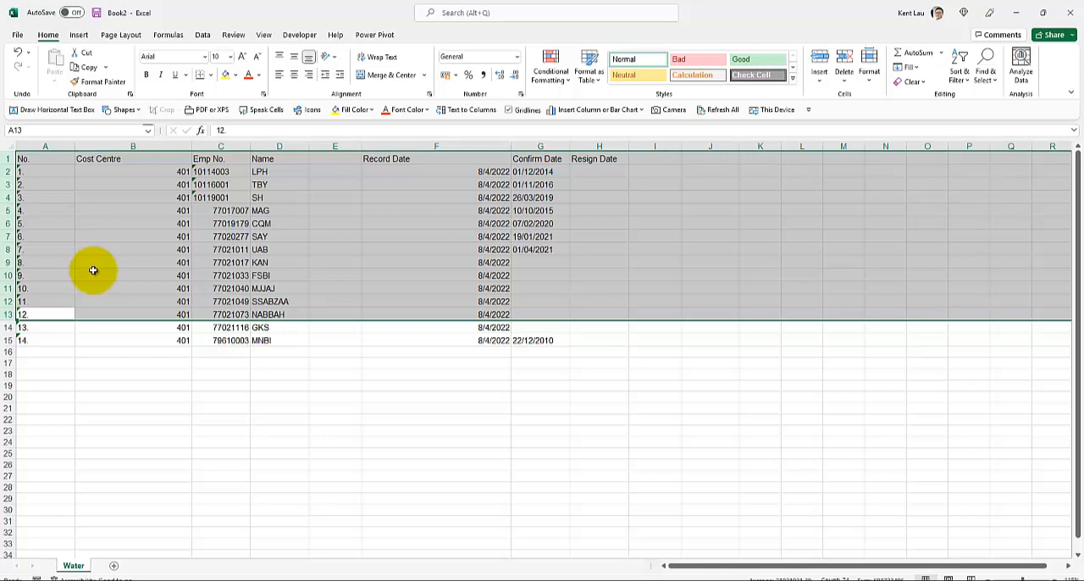
key("ctrl+z")
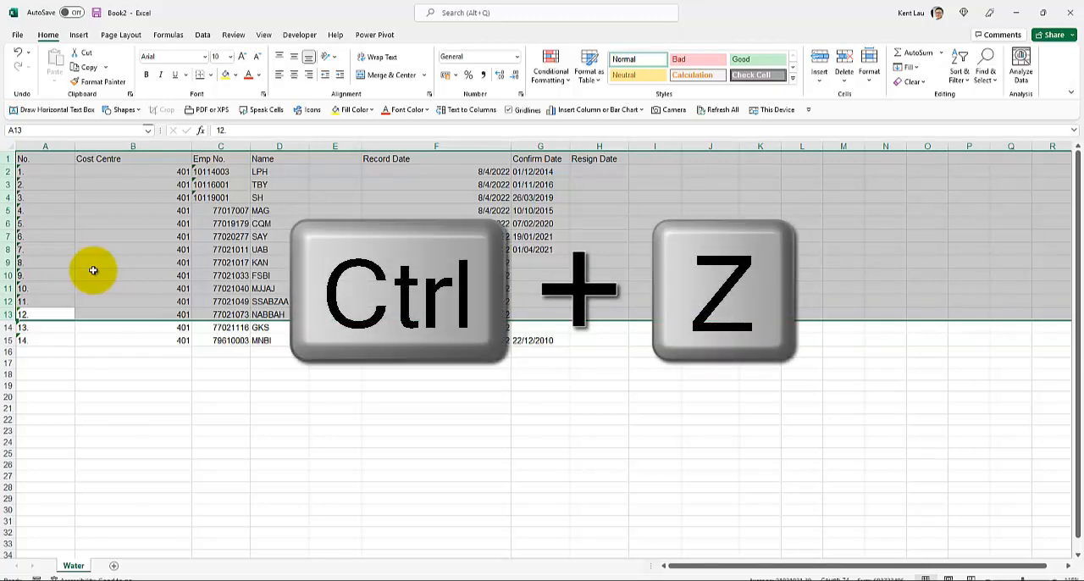
key("ctrl+z")
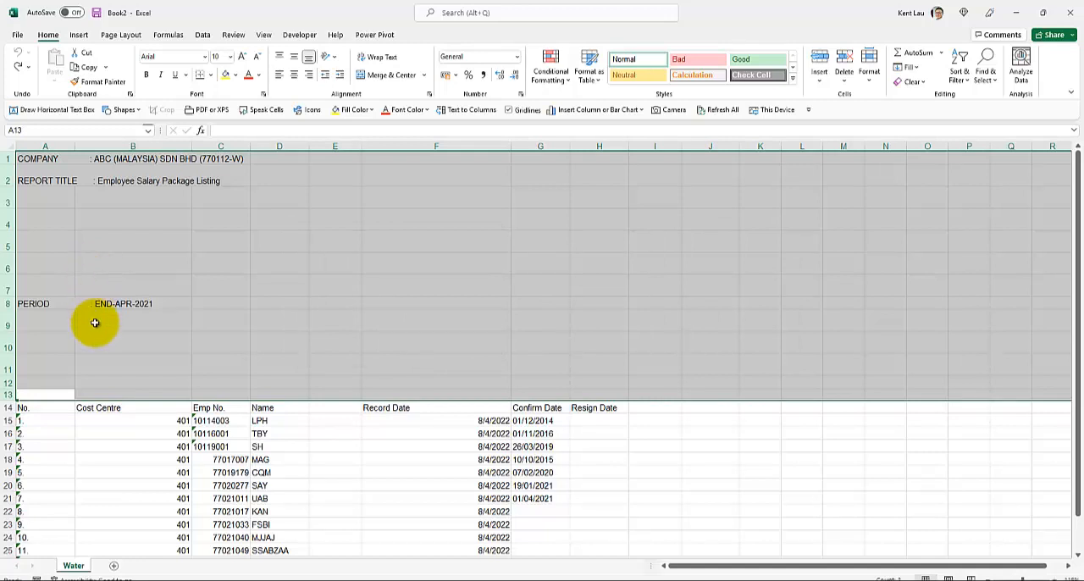
Convert the range A1:H28 into a table without headers and load it into the Power Query Editor.
scroll(92, 320, "down", 2)
left_click(25, 156)
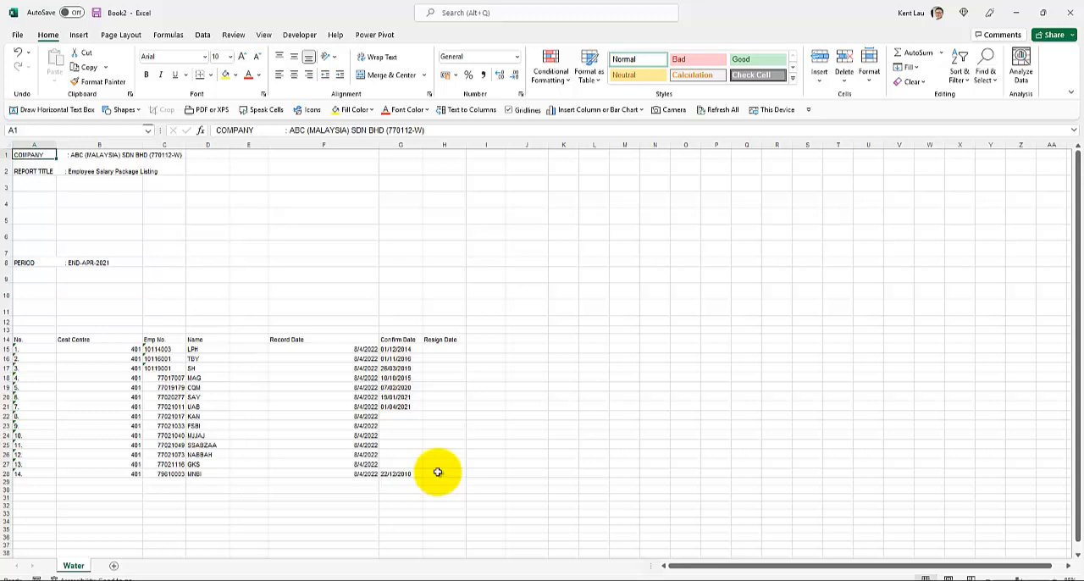
left_click(437, 472, "shift")
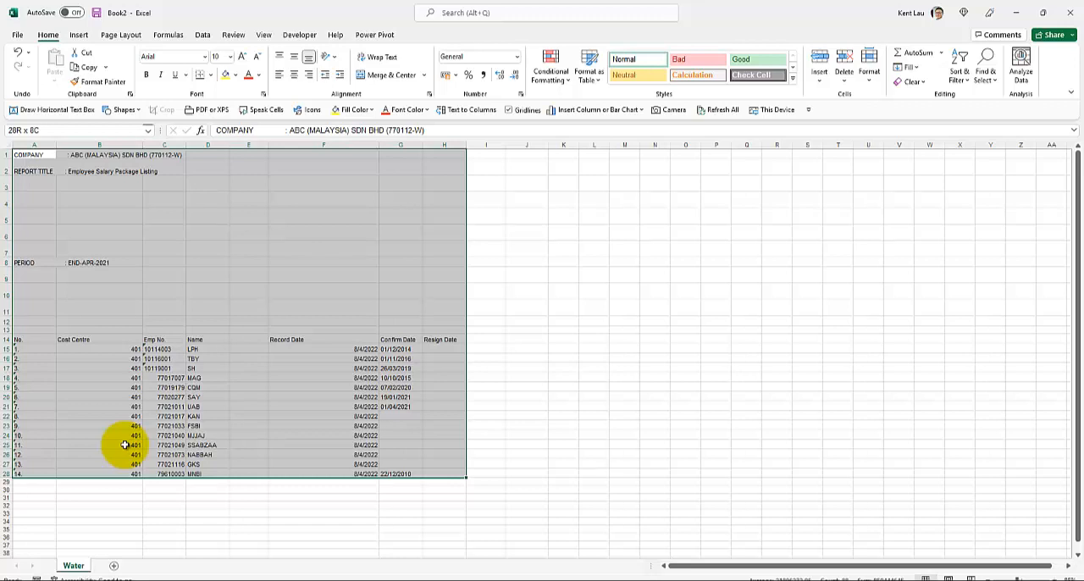
scroll(127, 446, "up", 1)
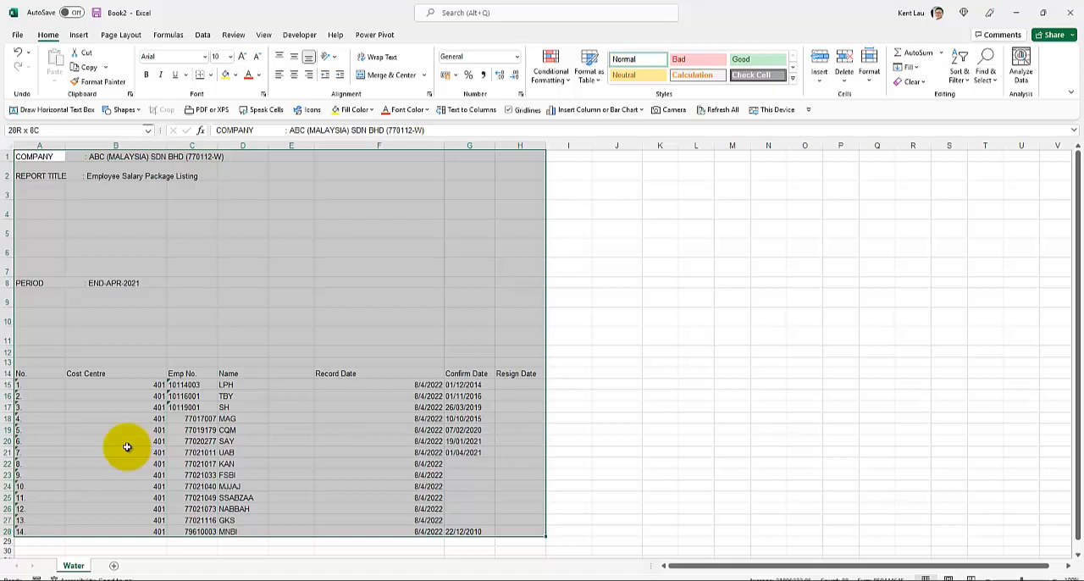
key("ctrl+t")
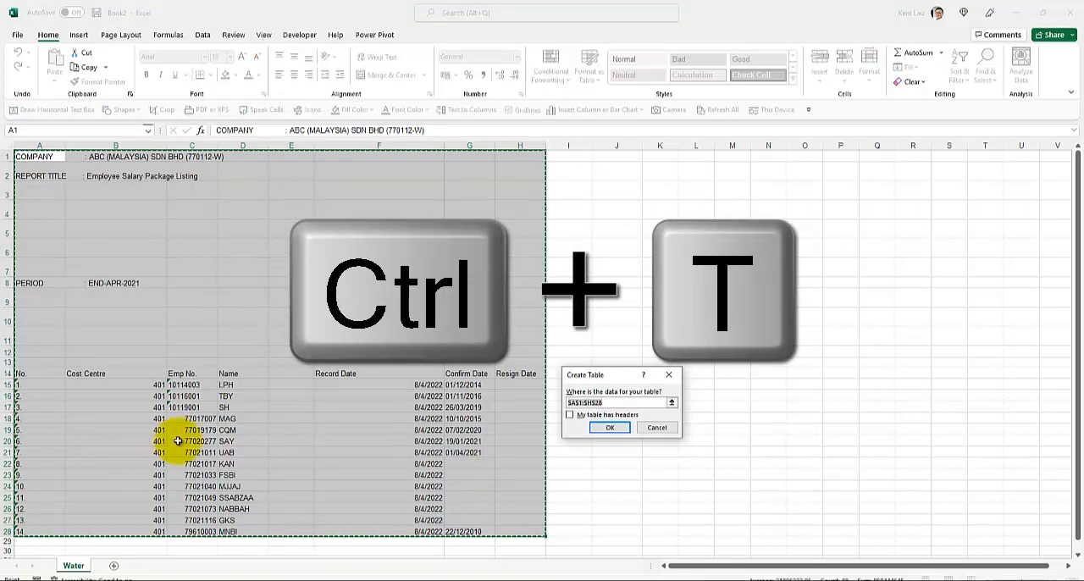
left_click_drag(579, 378, 218, 212)
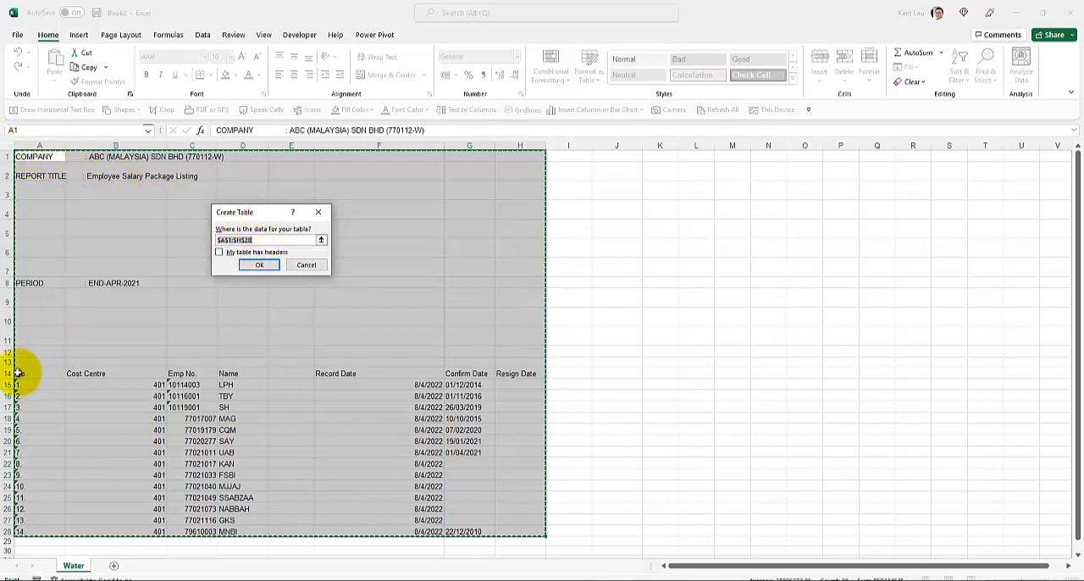
left_click(260, 266)
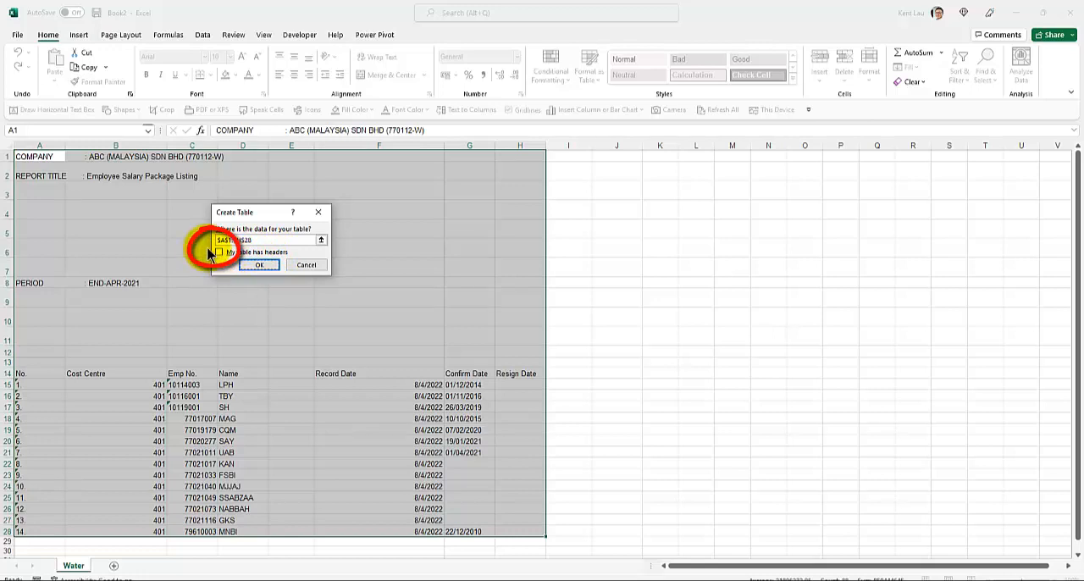
left_click(260, 265)
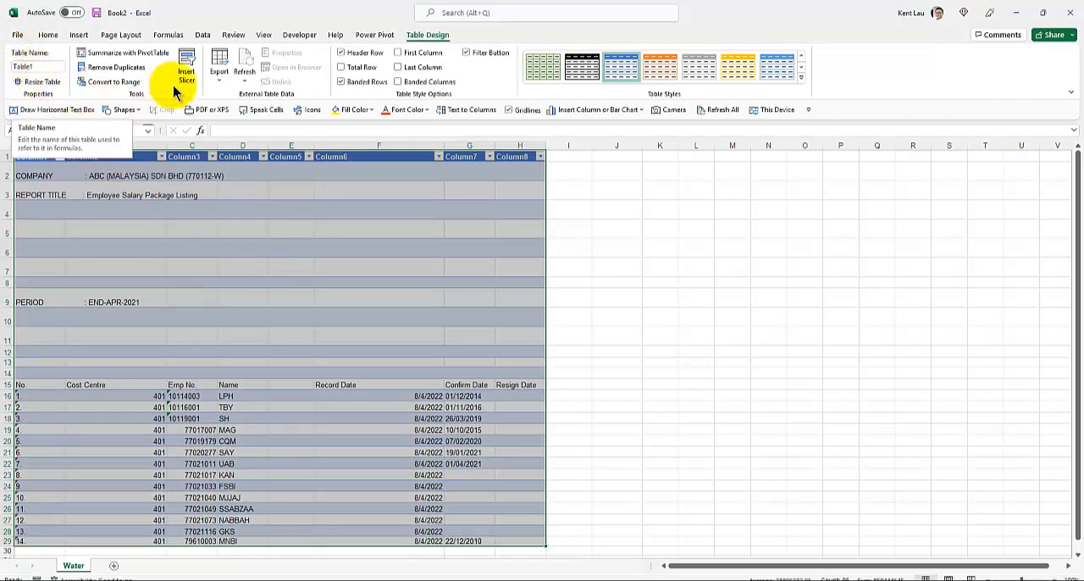
left_click(204, 37)
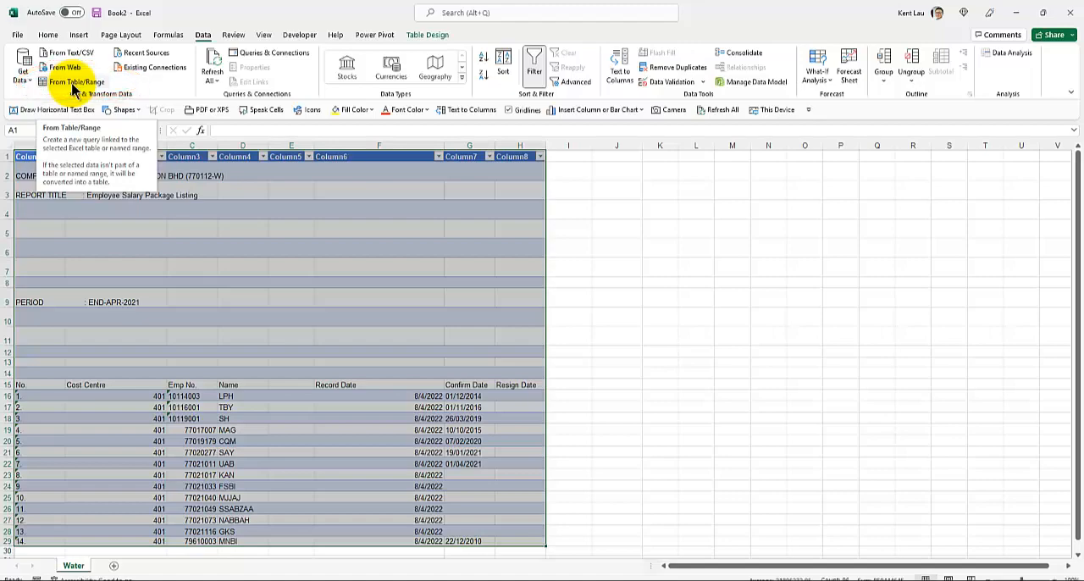
left_click(73, 88)
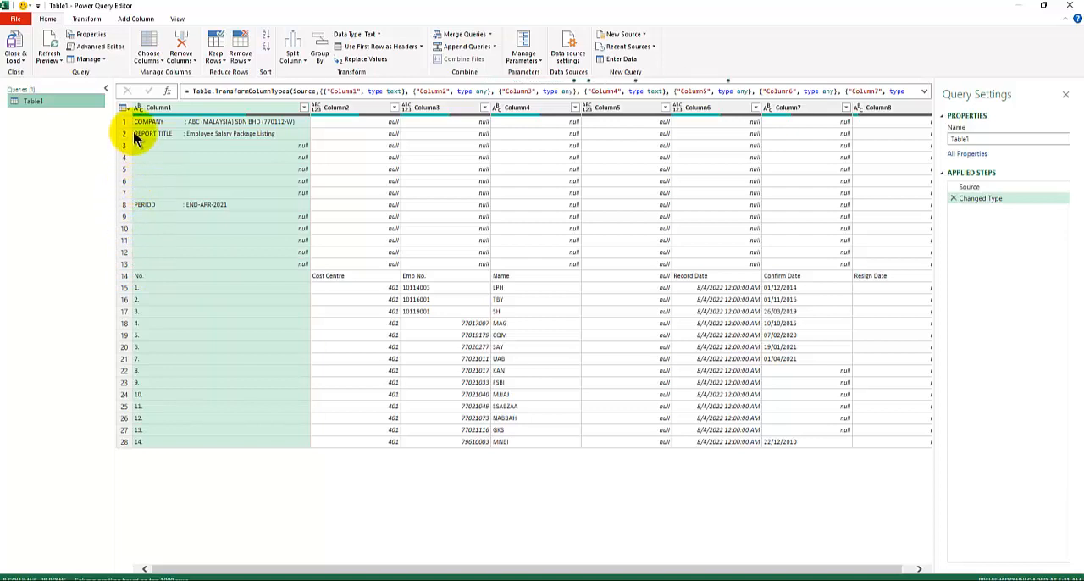
Remove the top 13 rows from the Table1 query.
left_click(243, 61)
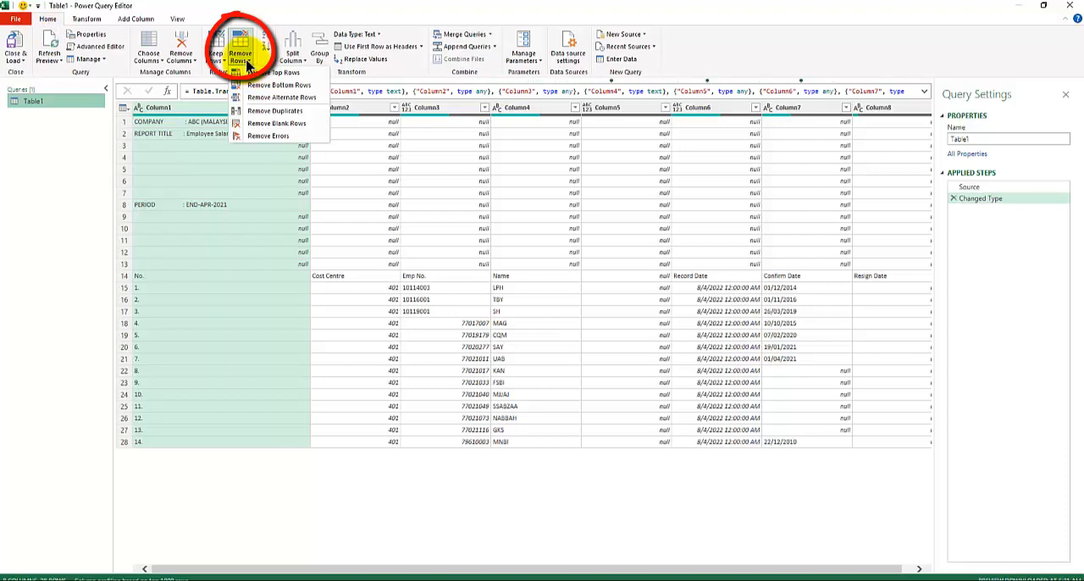
left_click(278, 72)
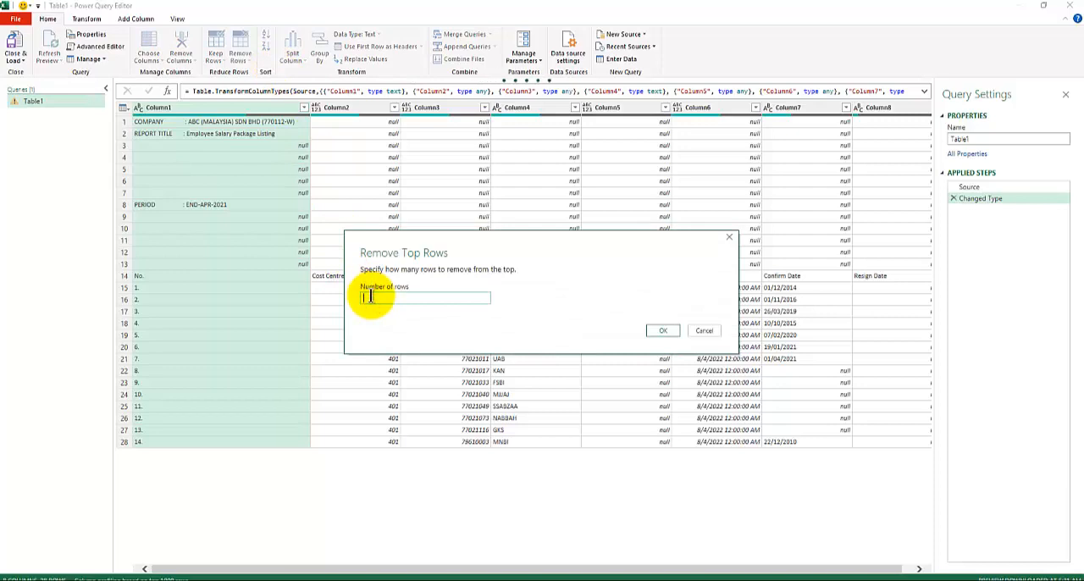
type("13")
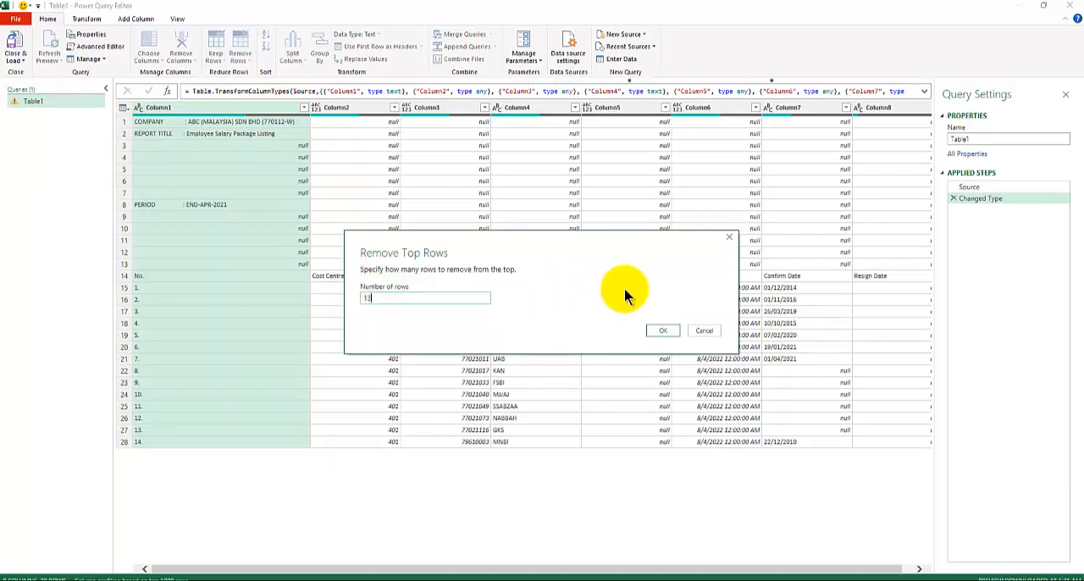
left_click(663, 332)
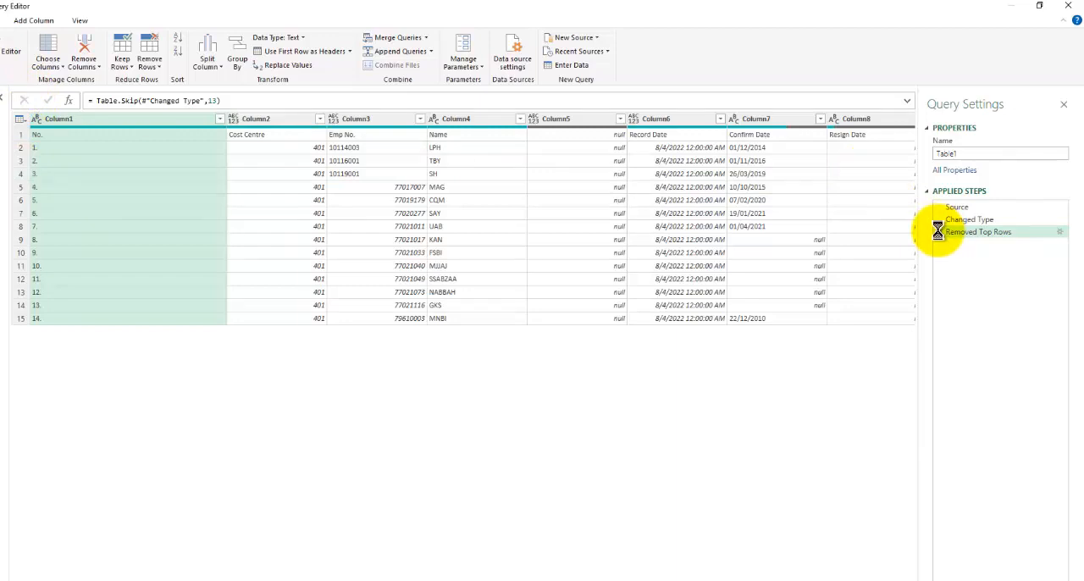
Delete the Removed Top Rows and Changed Type steps from the query, leaving only Source.
left_click(939, 231)
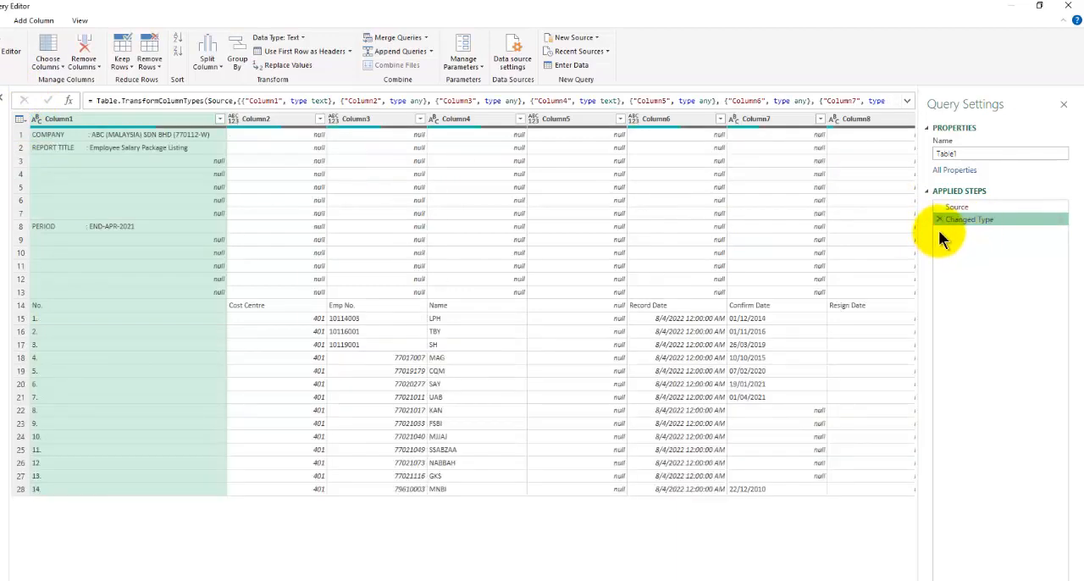
left_click(936, 218)
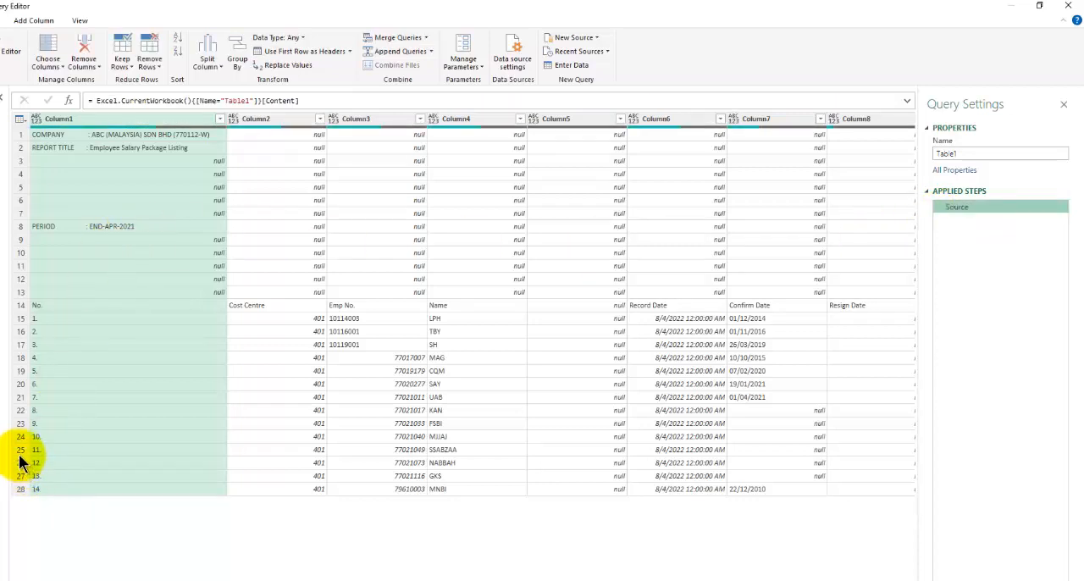
Try removing the bottom 4 rows from the query, and delete that applied step.
left_click(158, 68)
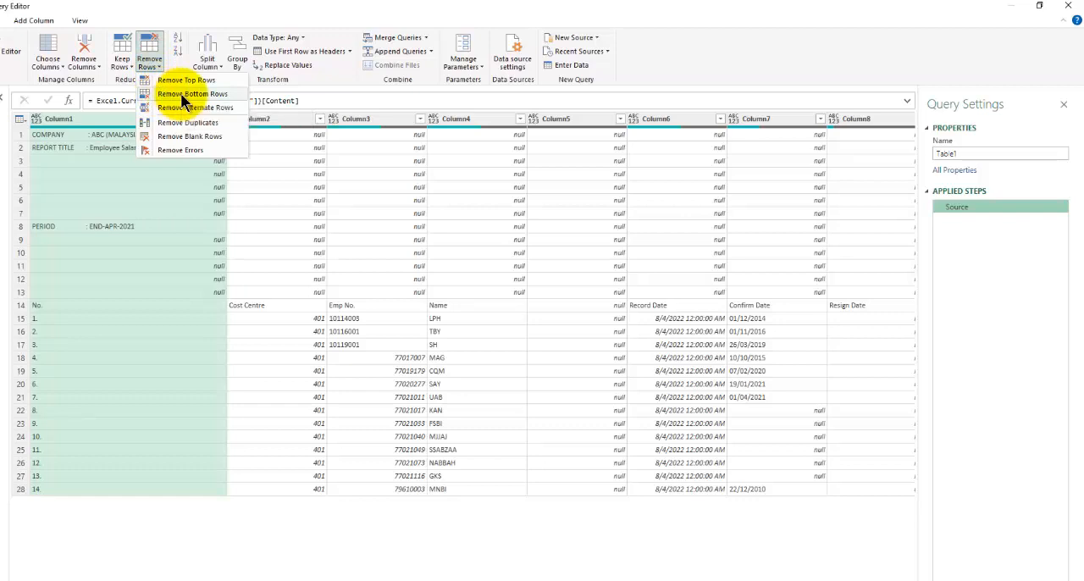
left_click(186, 94)
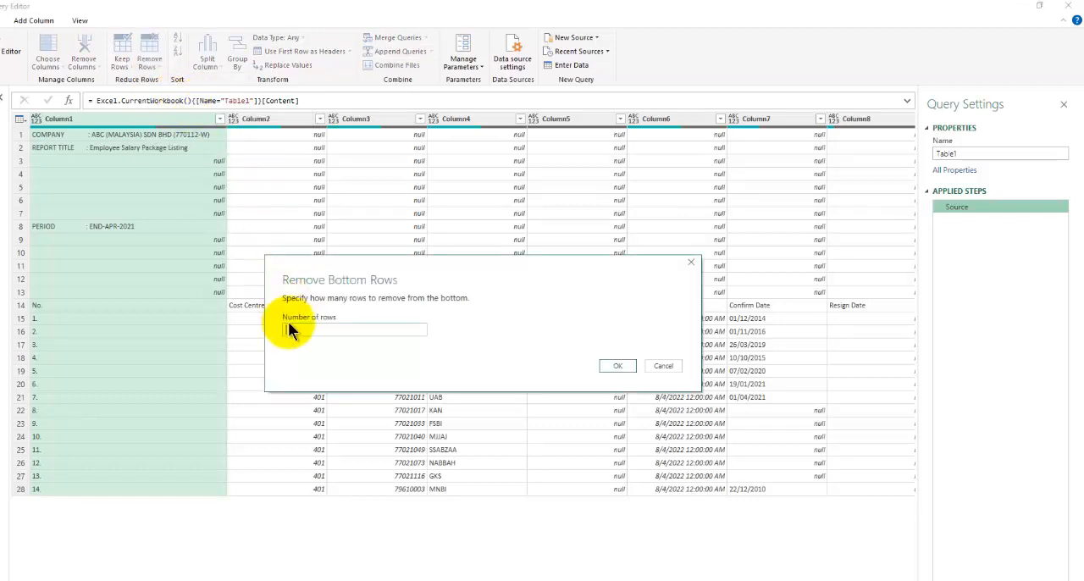
type("4")
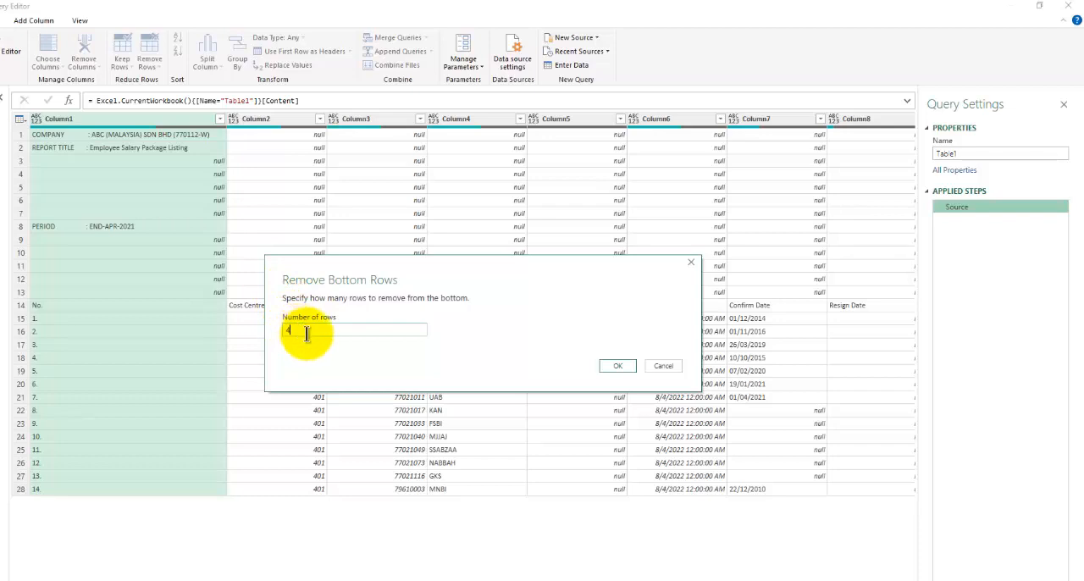
left_click(617, 367)
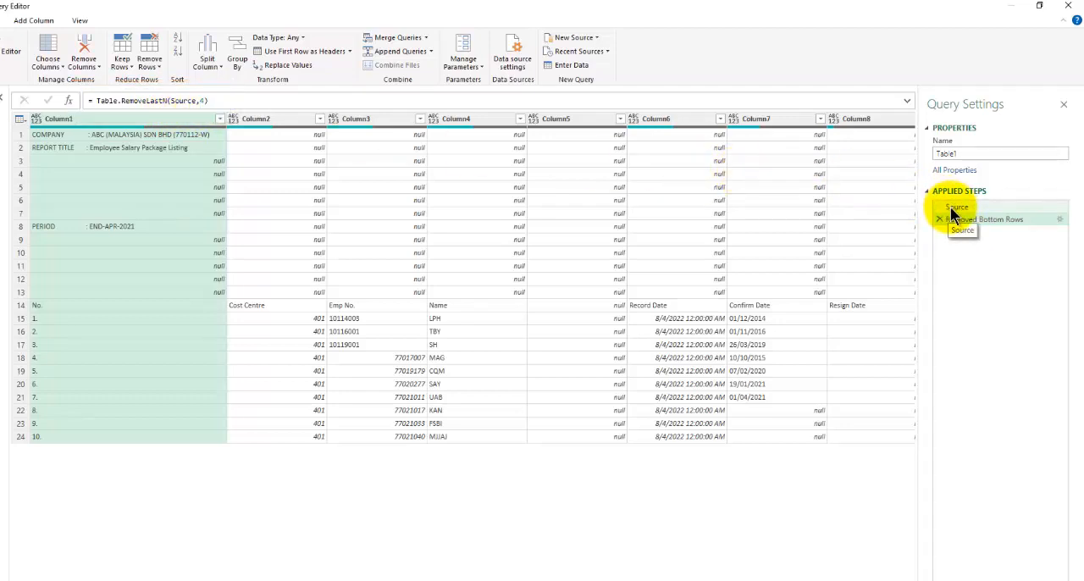
mouse_move(954, 219)
left_mouse_down()
mouse_move(952, 231)
mouse_move(919, 237)
left_mouse_up()
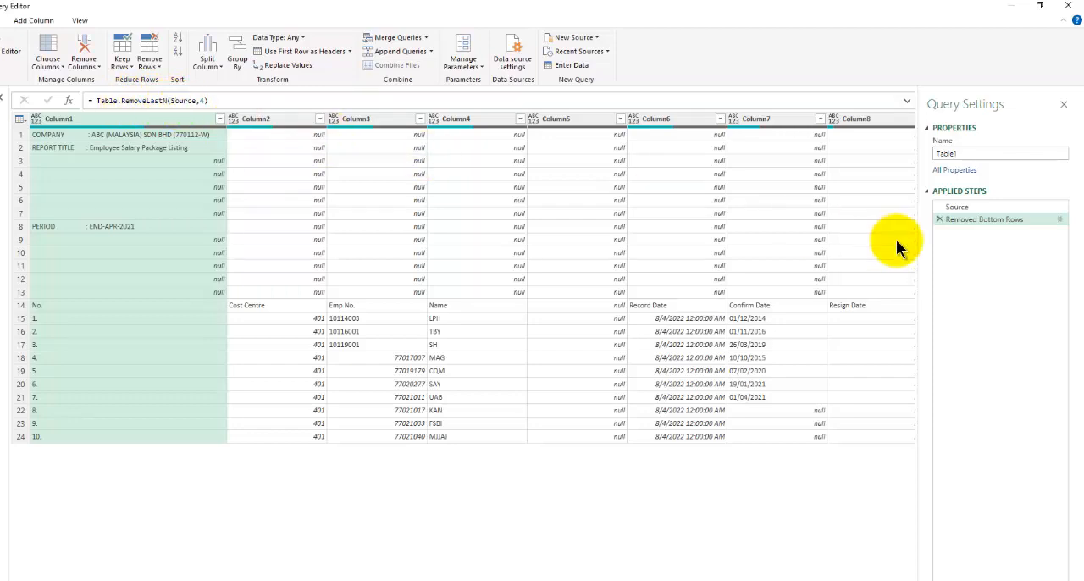
left_click(938, 220)
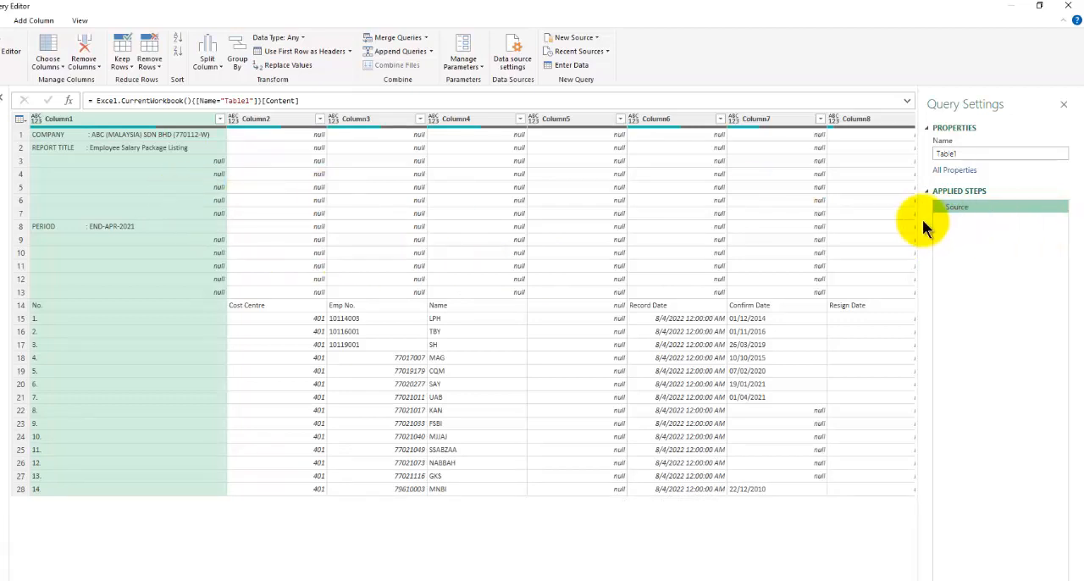
Remove the top 13 rows directly after the Source step and use the first row as headers.
left_click(149, 71)
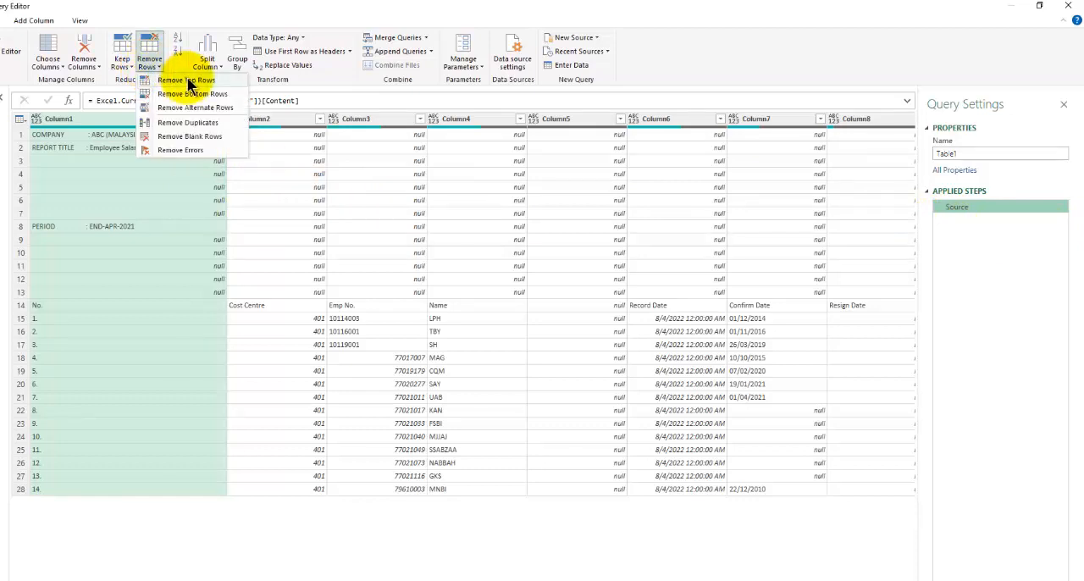
left_click(186, 80)
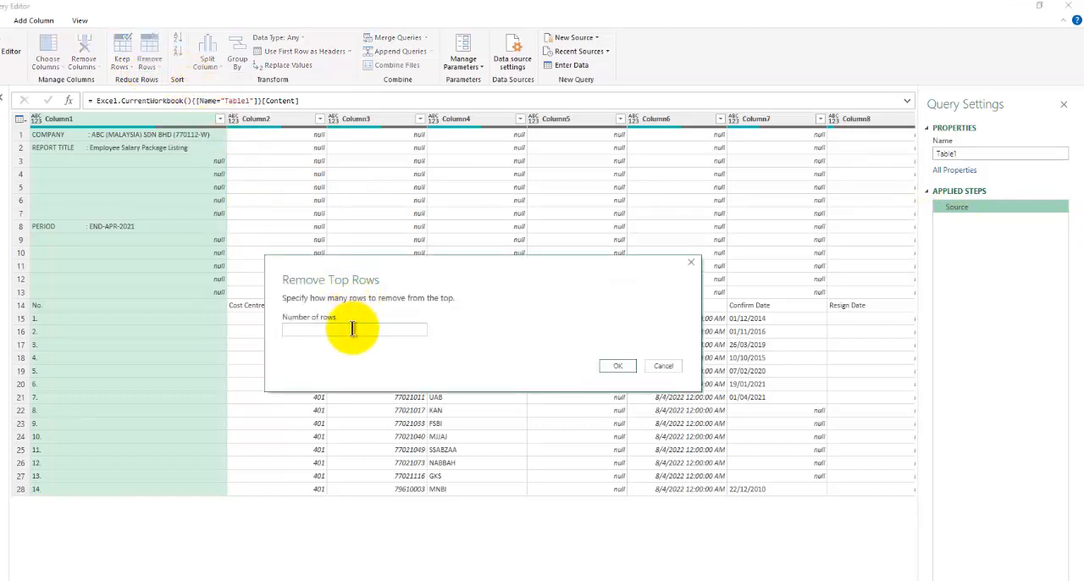
left_click(351, 329)
type("13")
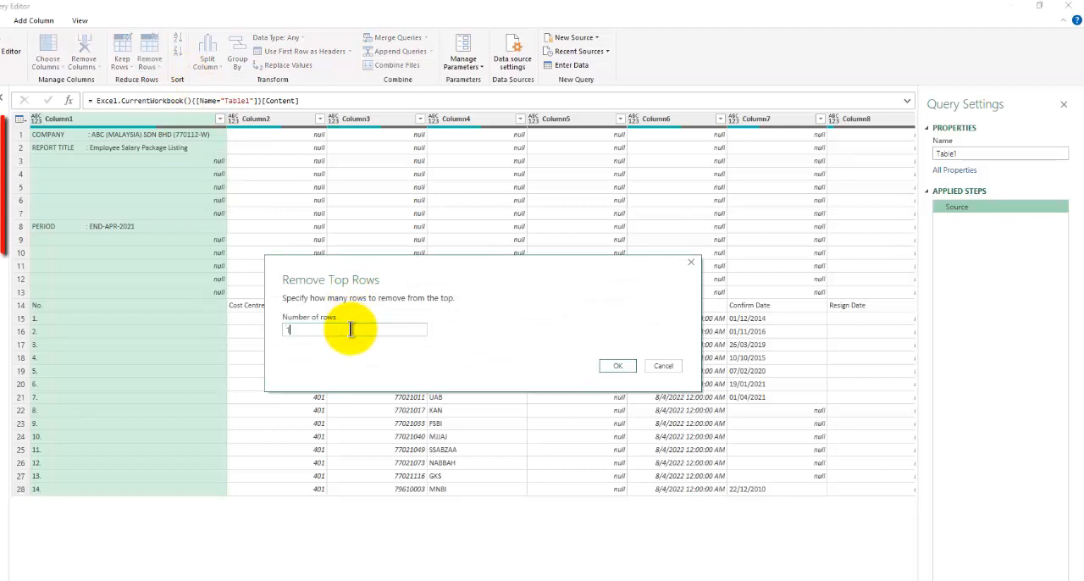
left_click(621, 365)
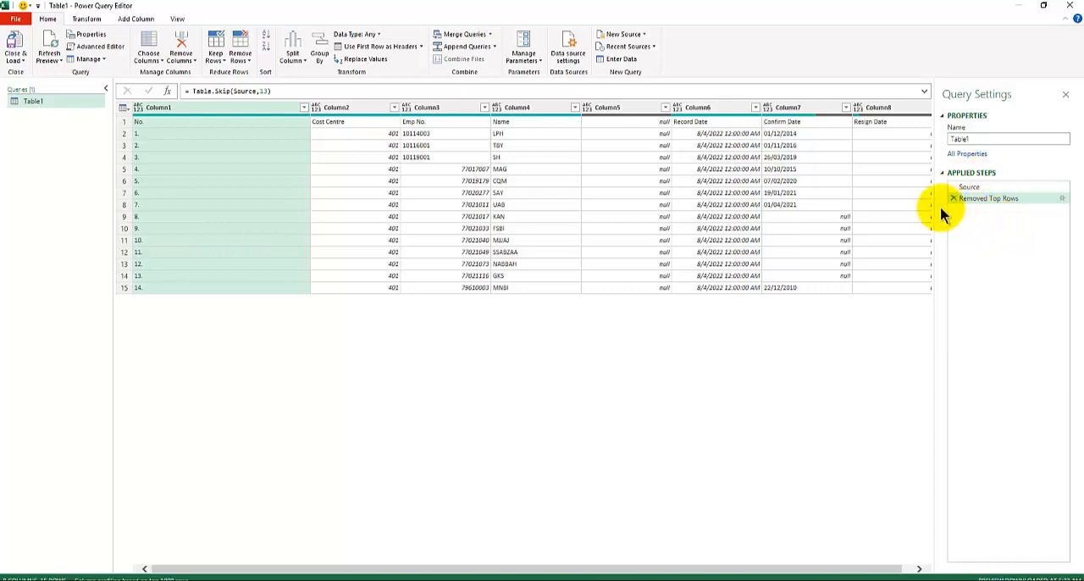
left_click(391, 49)
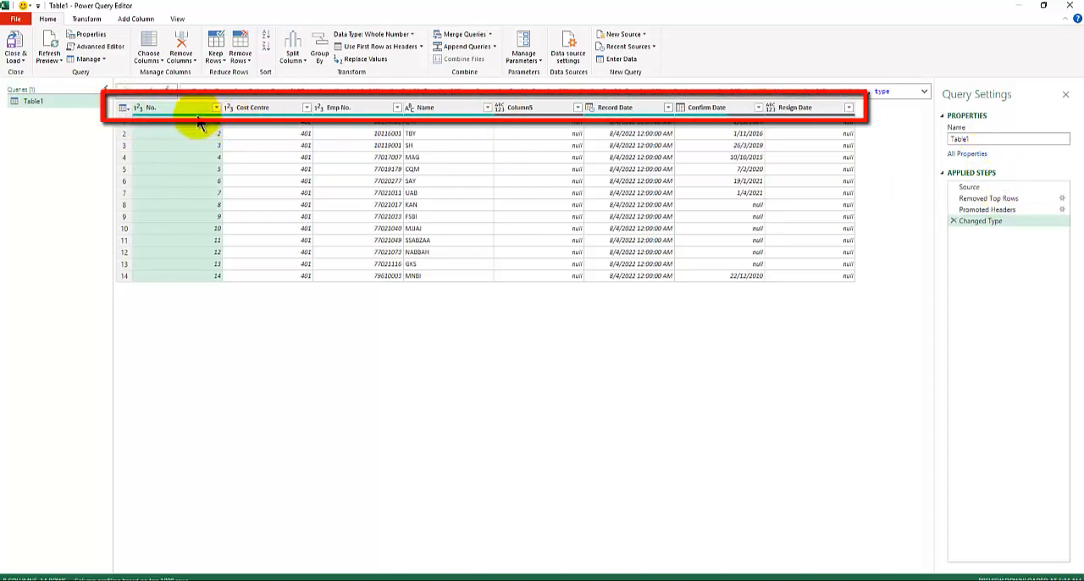
Compare the column headers and data types between the Promoted Headers and Changed Type steps.
mouse_move(191, 112)
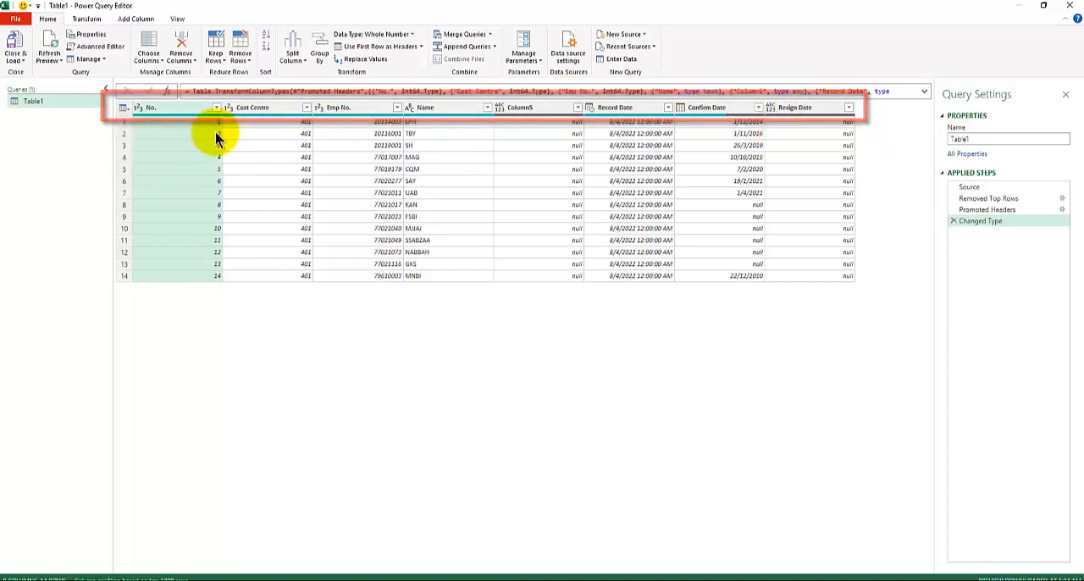
left_click(999, 210)
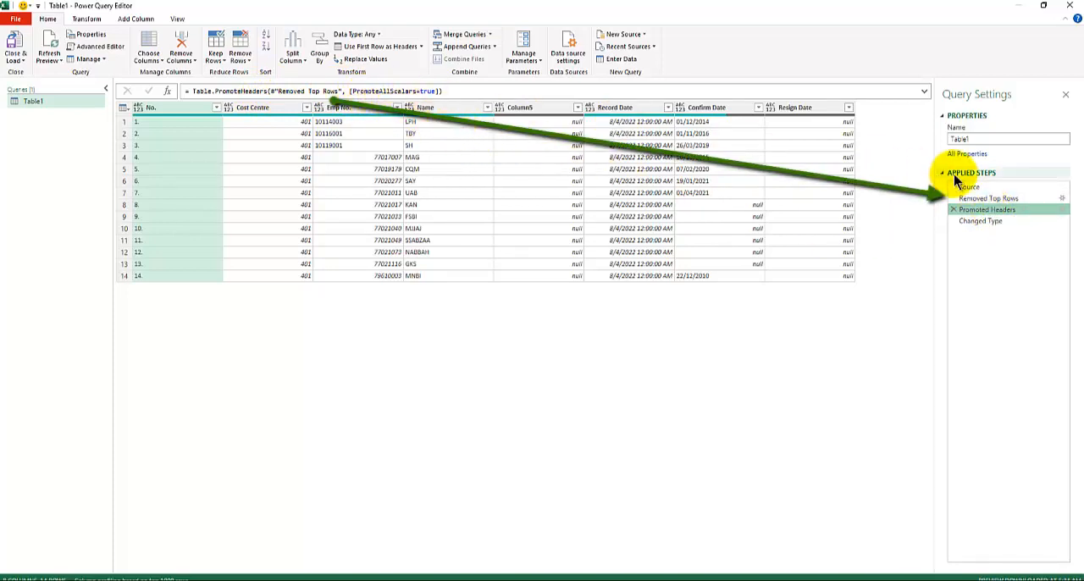
left_click(997, 222)
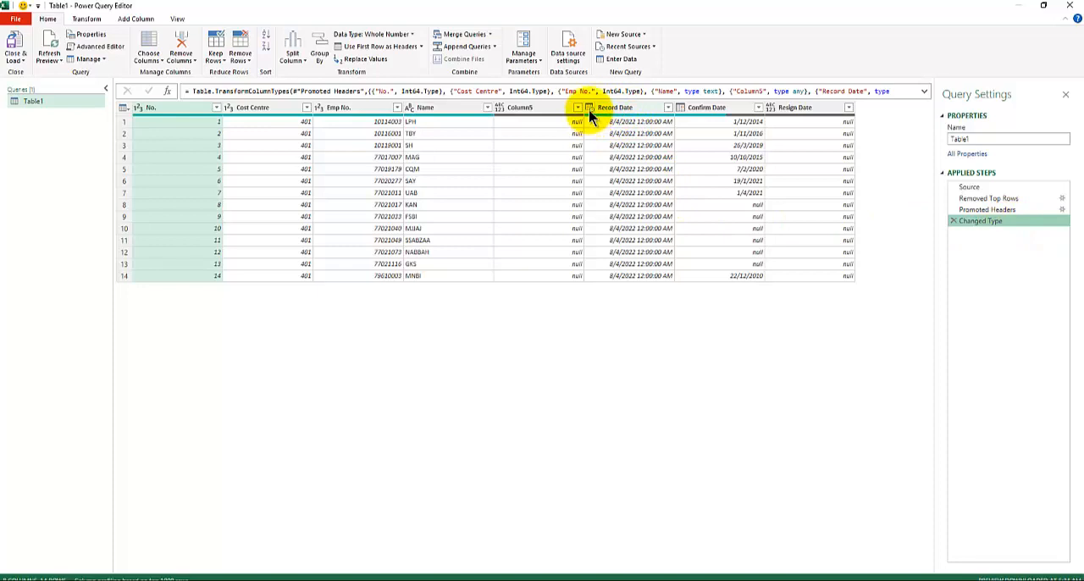
Change the Record Date type from datetime to date in the Changed Type step's formula.
left_click(925, 92)
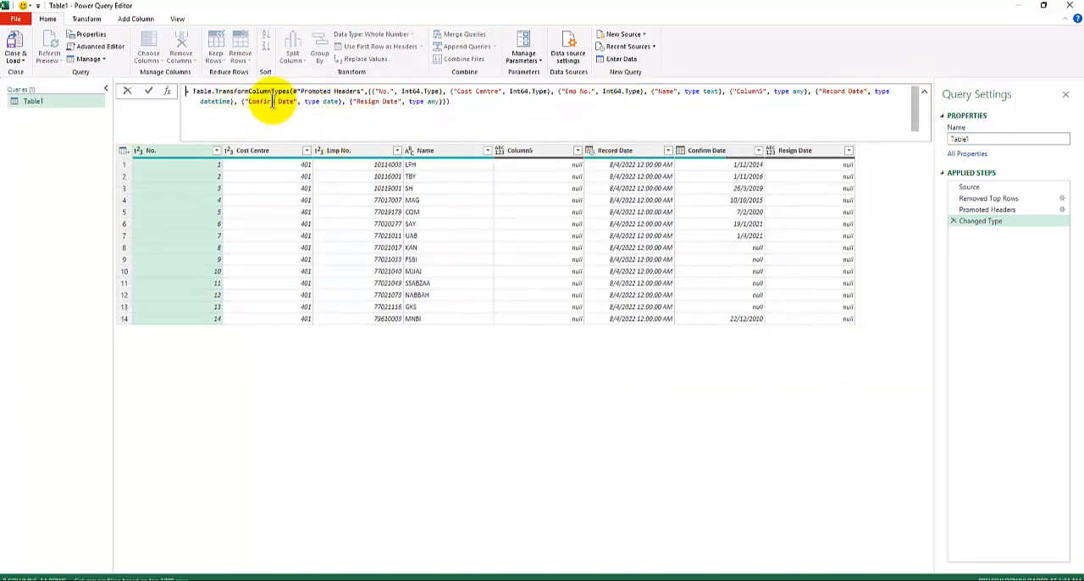
double_click(222, 101)
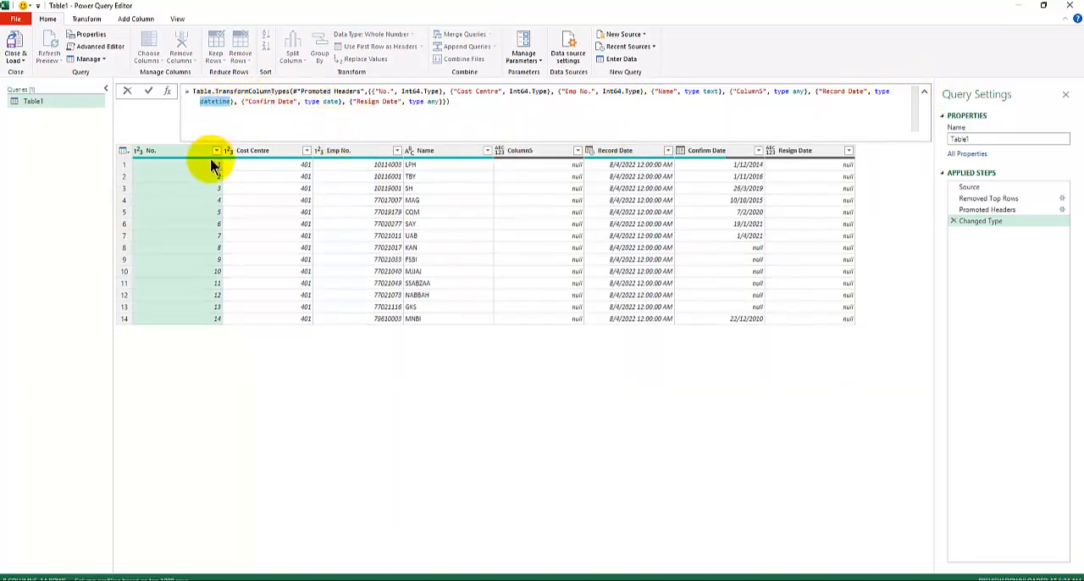
type("date")
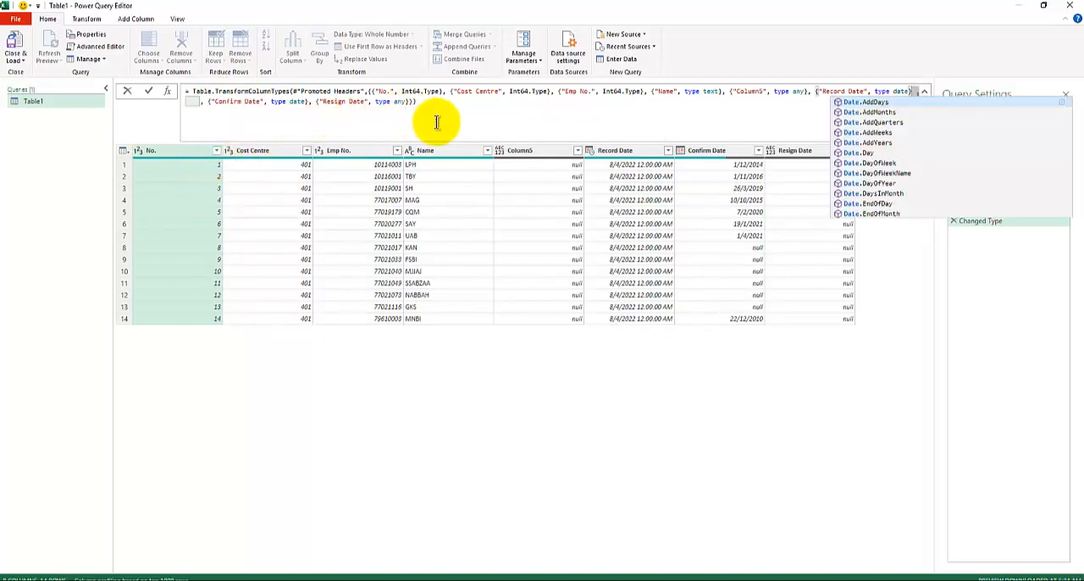
key("Escape")
key("Return")
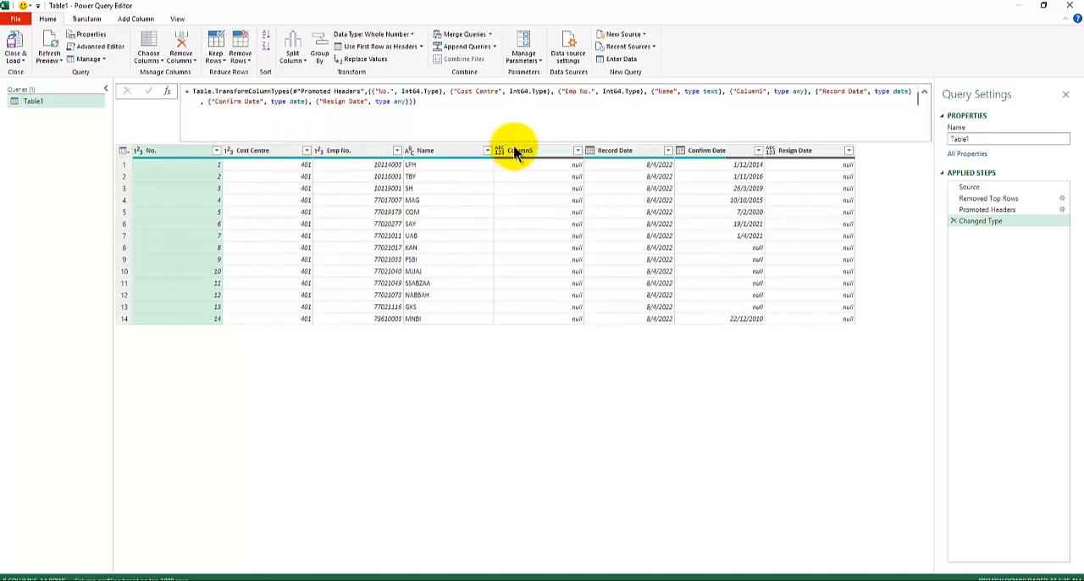
Remove the empty Column5 from the query, and close and load the cleaned table to the workbook.
left_click(534, 152)
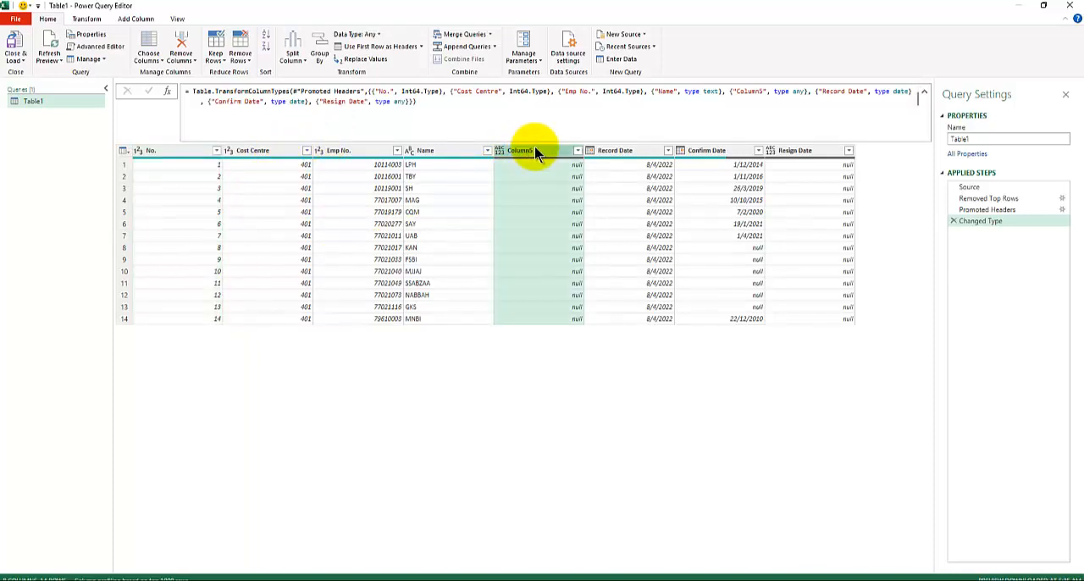
right_click(534, 151)
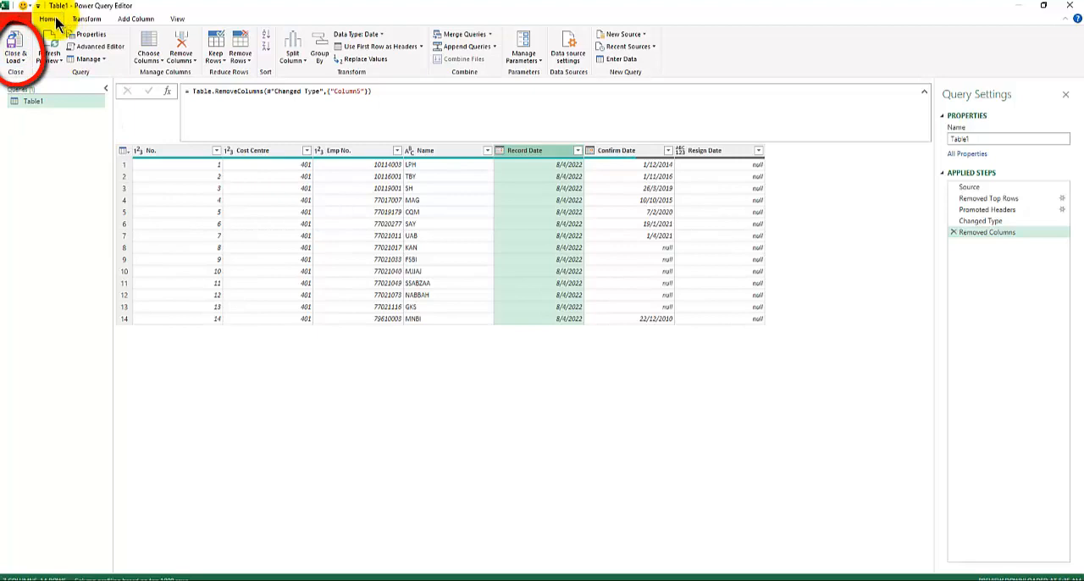
left_click(13, 42)
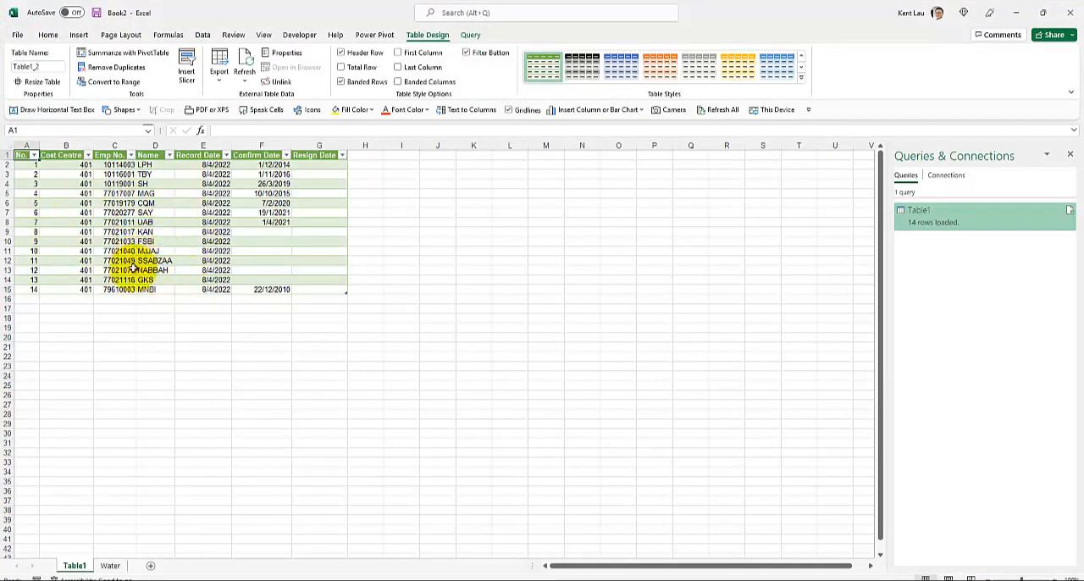
On the Water sheet, replace the first two entries in the Name column with LCY and TTT.
left_click(110, 565)
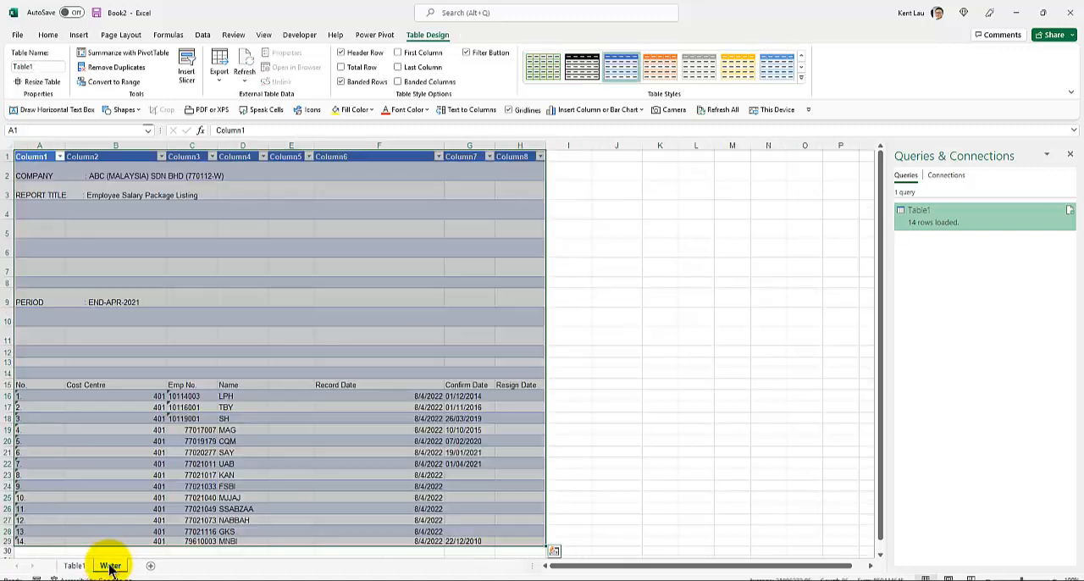
left_click(118, 304)
scroll(129, 310, "down", 1)
left_click(251, 366)
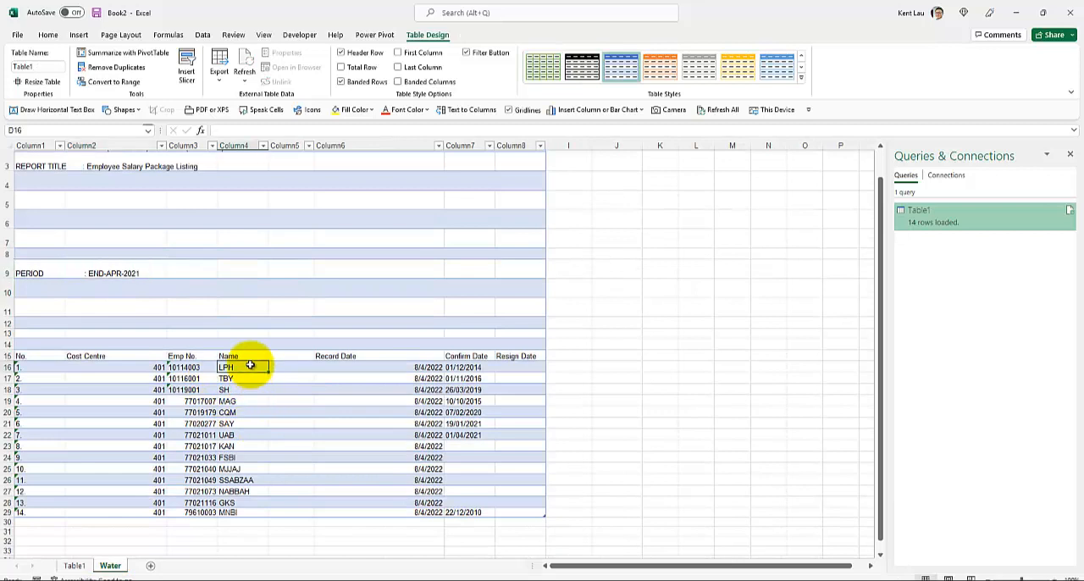
type("LCY")
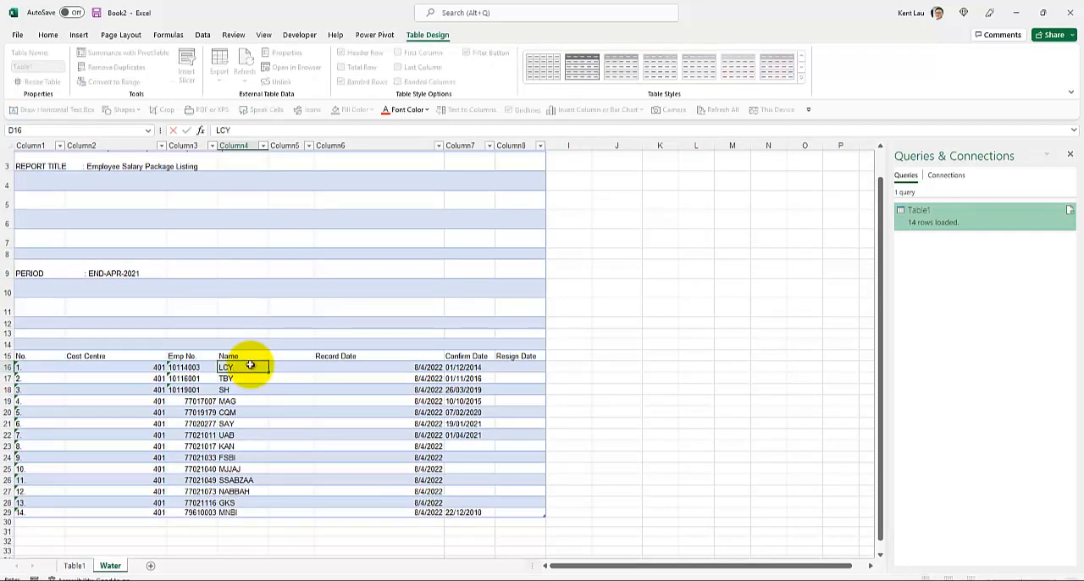
key("Return")
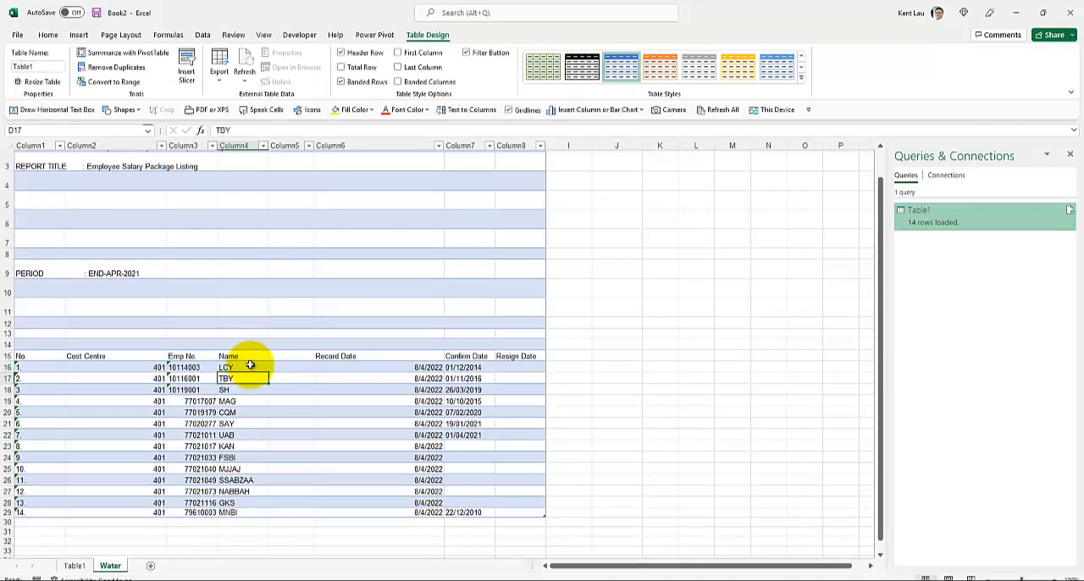
key("BackSpace")
key("BackSpace")
type("TT")
key("Return")
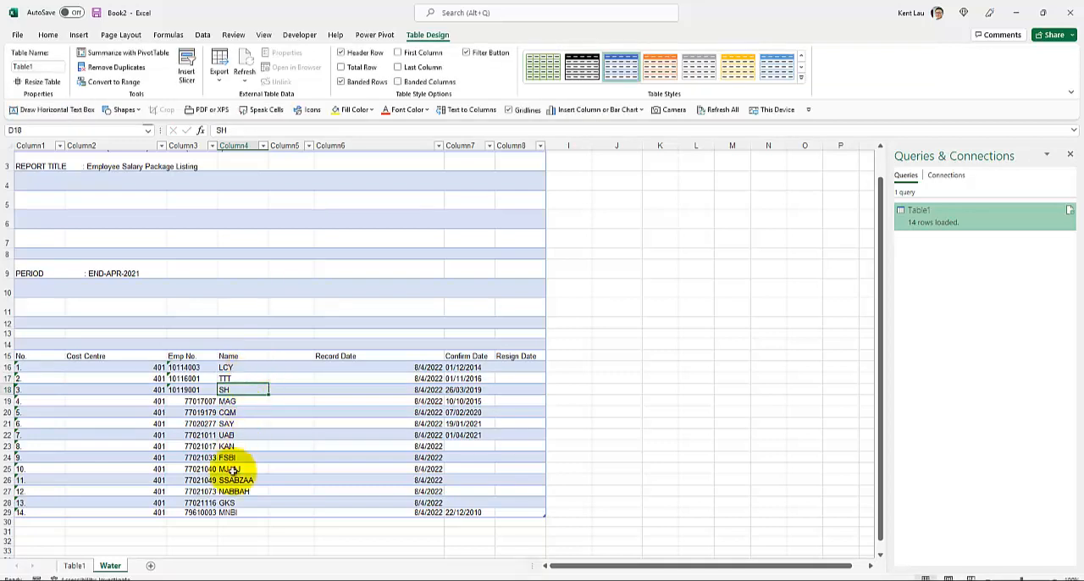
Refresh the loaded query table on the Table1 sheet to pull in the edited source data.
left_click(75, 565)
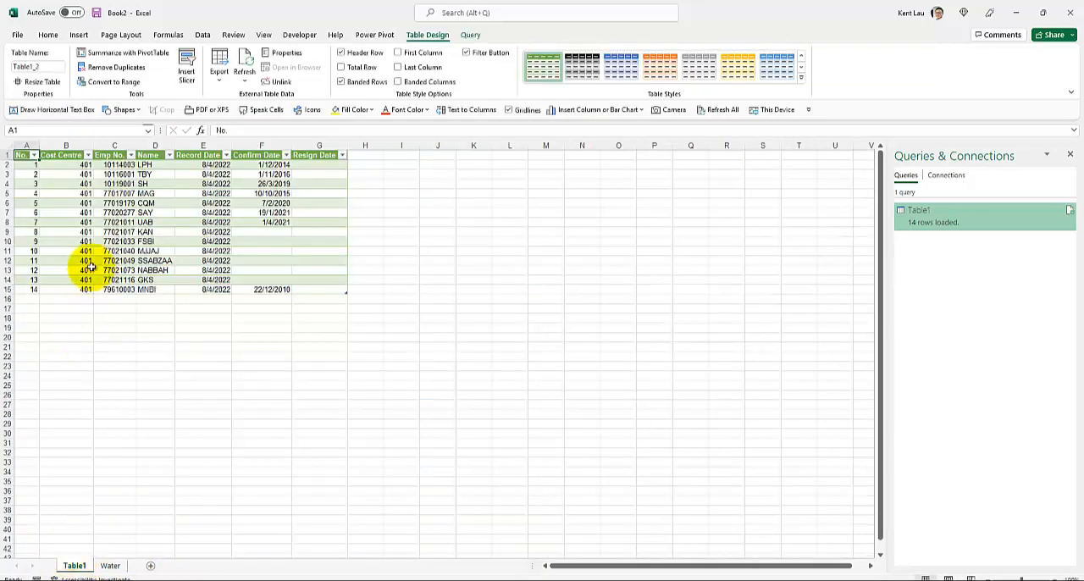
right_click(157, 182)
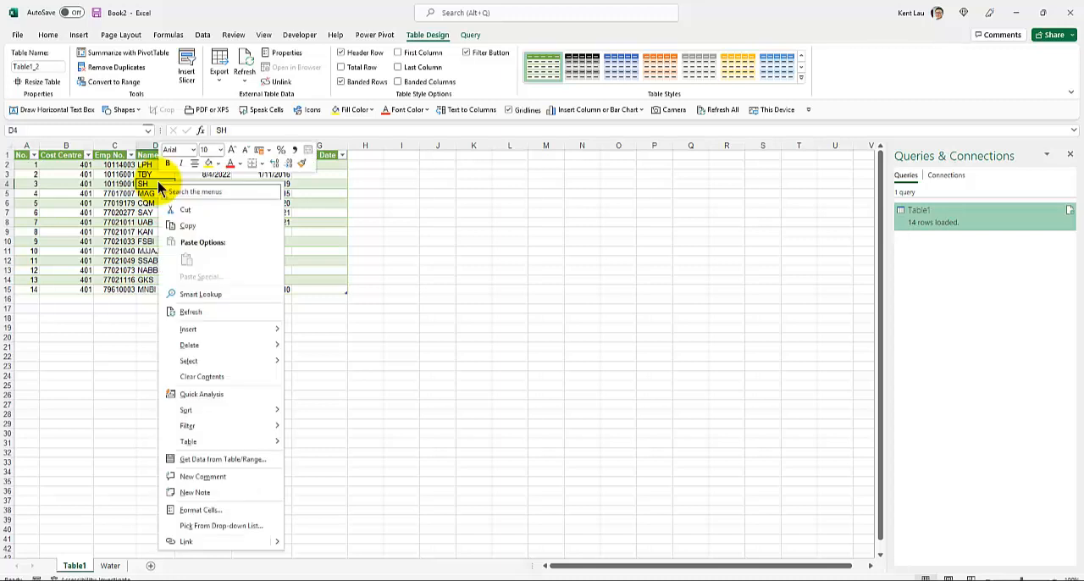
left_click(192, 312)
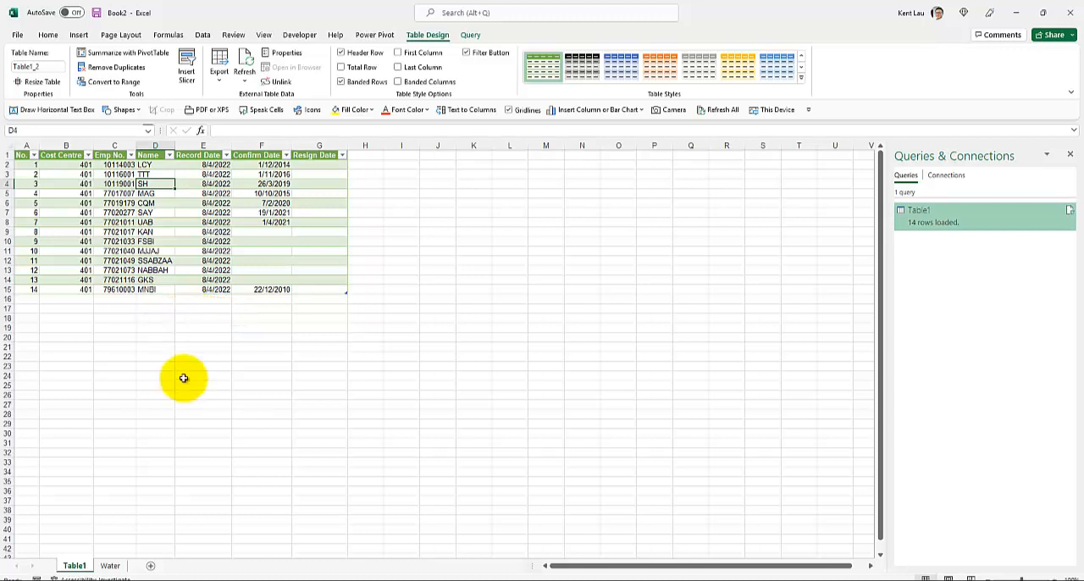
Examine the report rows above the column headers and the employee data on the Water sheet.
left_click(110, 567)
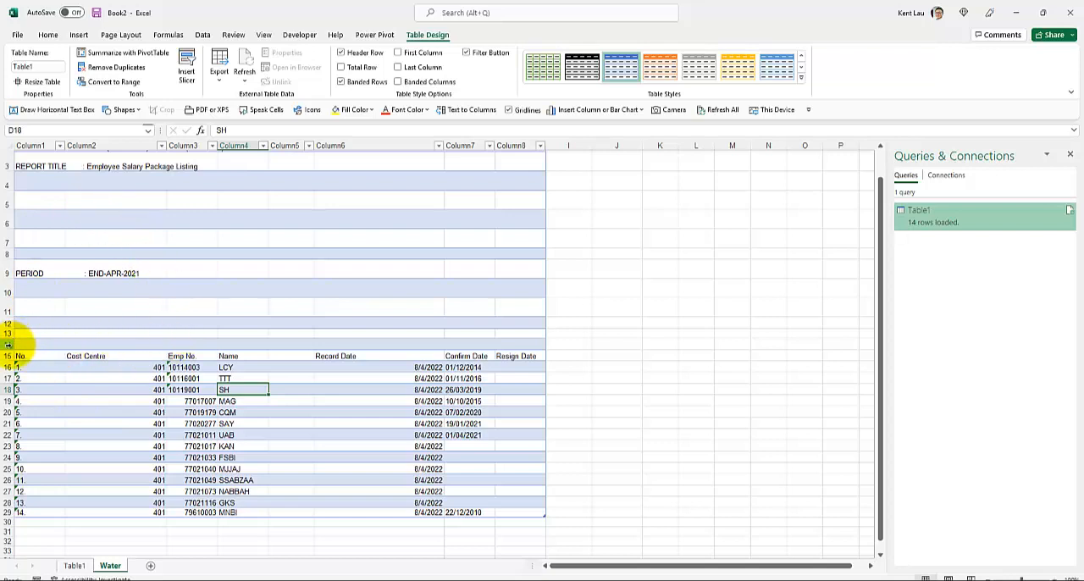
left_click_drag(7, 345, 12, 154)
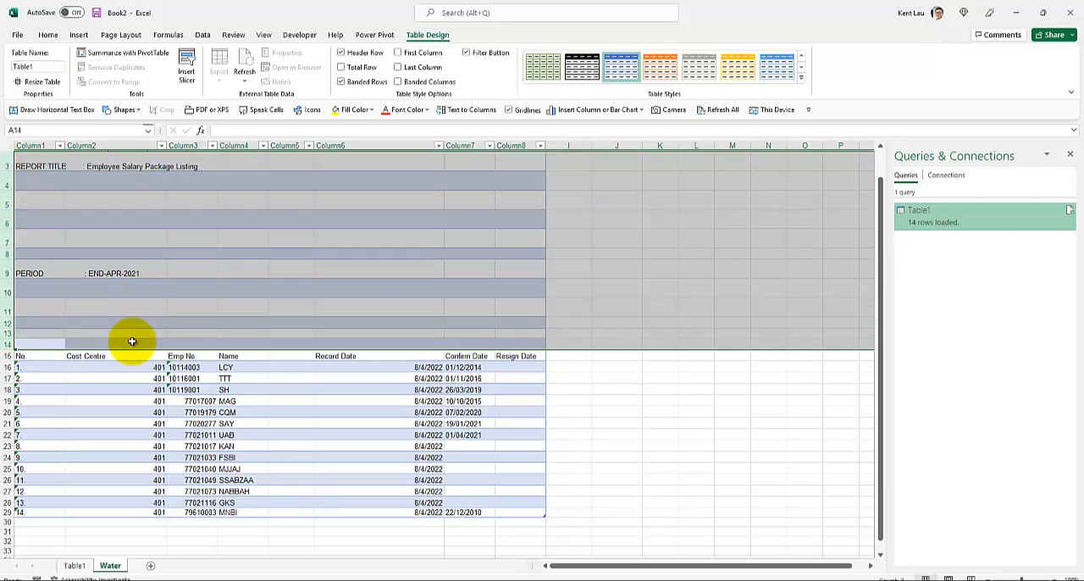
left_click(256, 362)
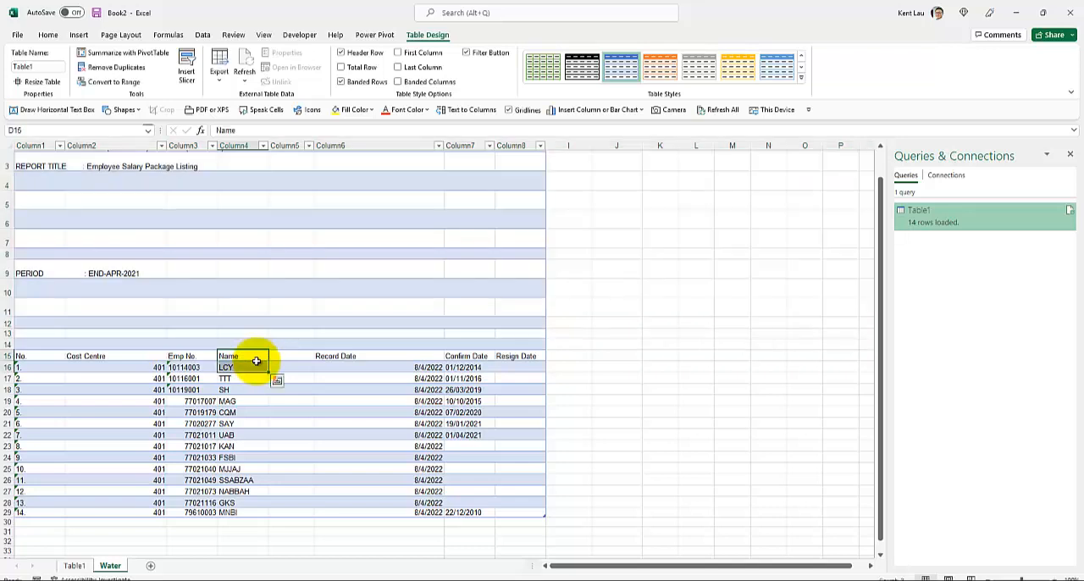
left_click(263, 402)
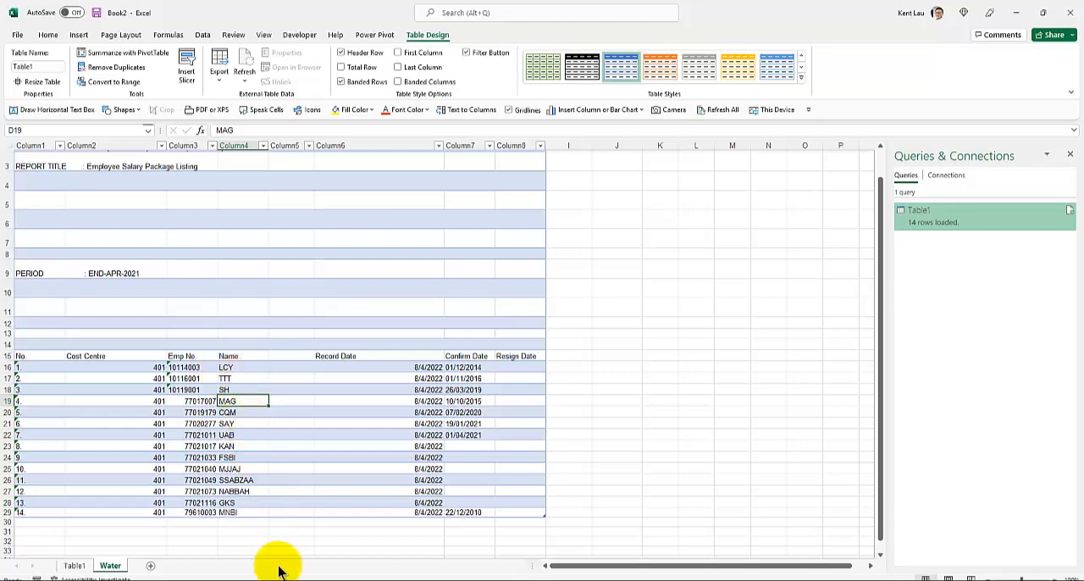
Read the Better Way Consolidate Report email in Gmail, and compare the Rice, Pasta and Water sheets in the 20210401 Employee Salary workbook in Excel.
mouse_move(290, 580)
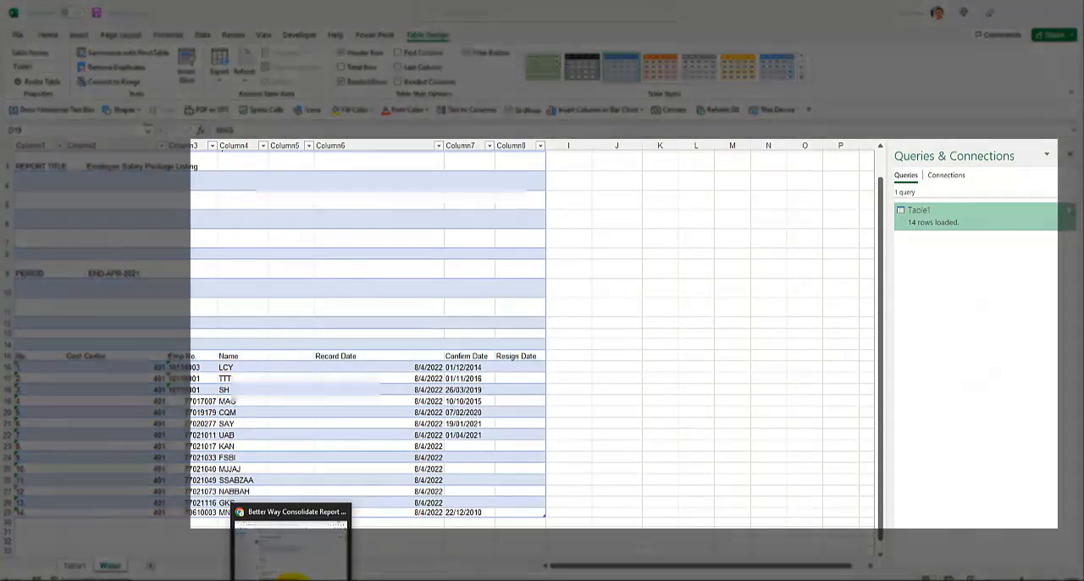
left_click(290, 575)
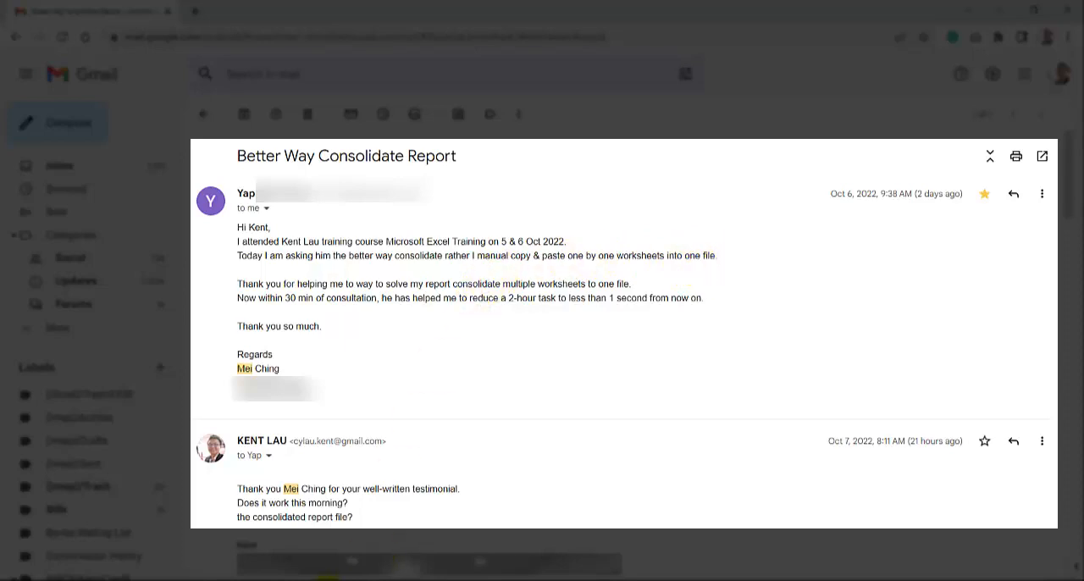
mouse_move(320, 580)
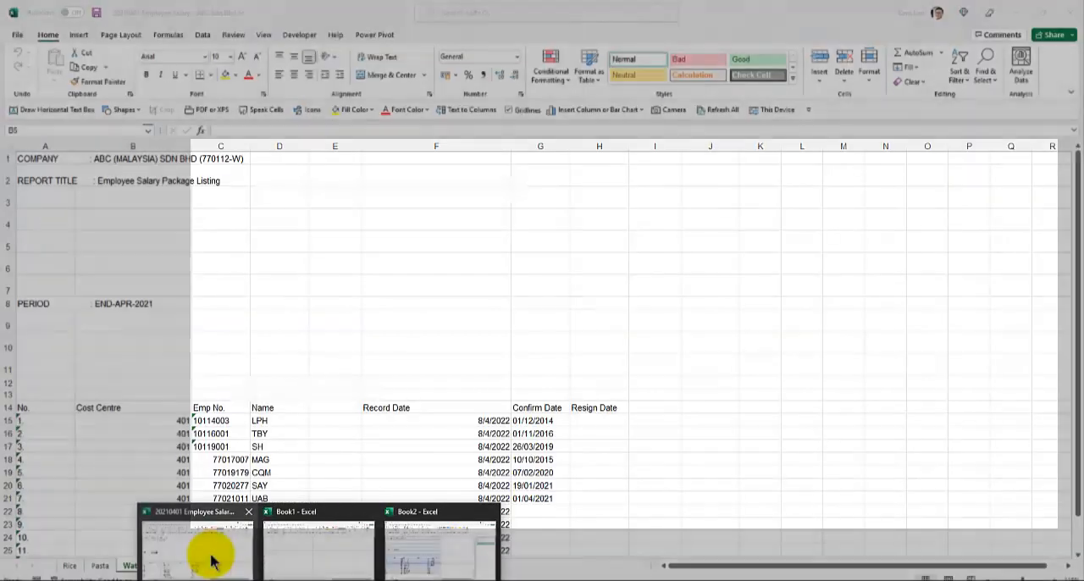
left_click(213, 556)
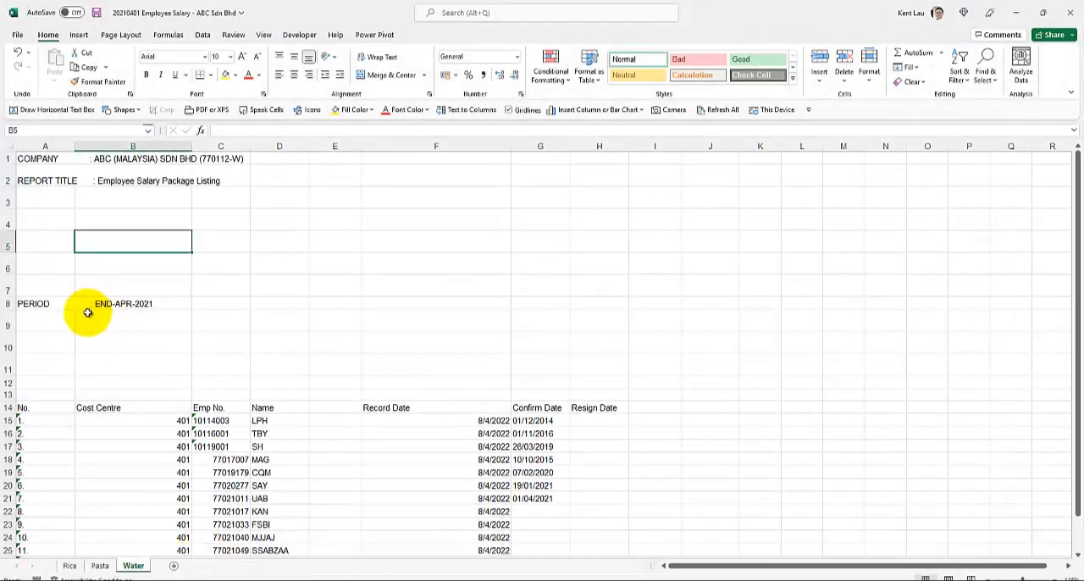
left_click(70, 566)
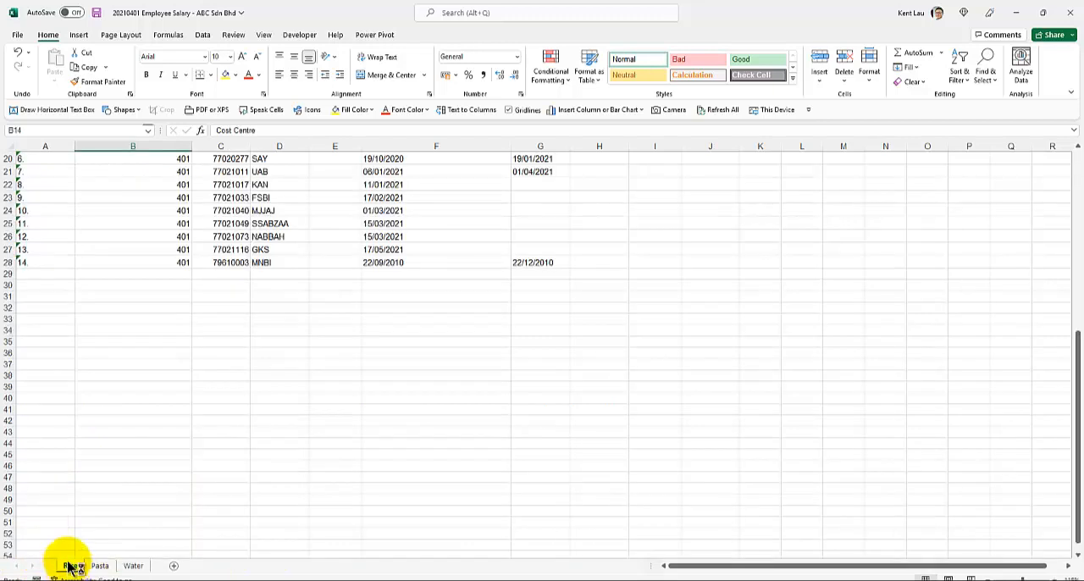
scroll(43, 441, "up", 6)
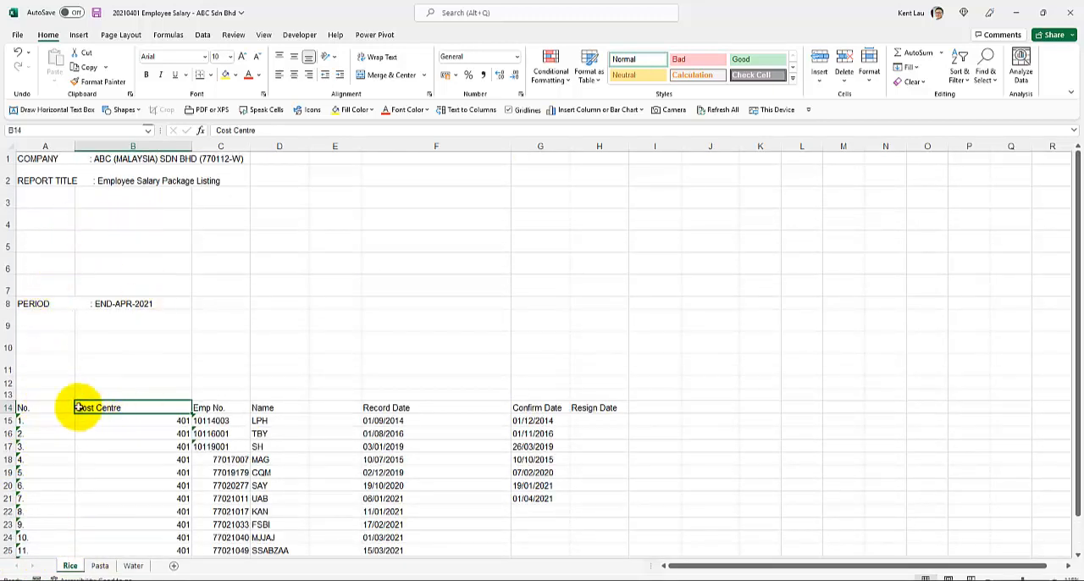
left_click(99, 566)
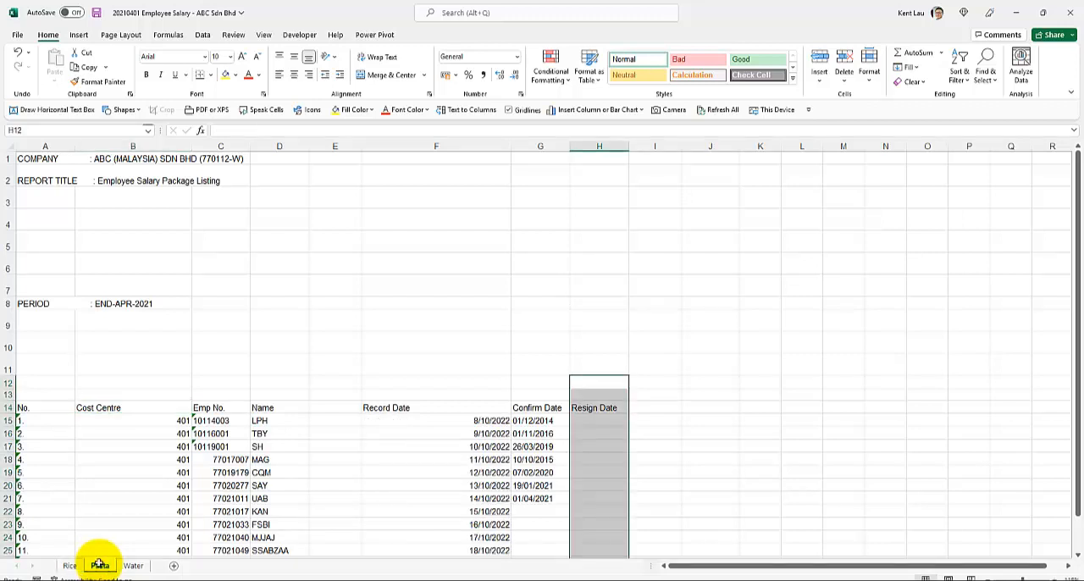
left_click(100, 495)
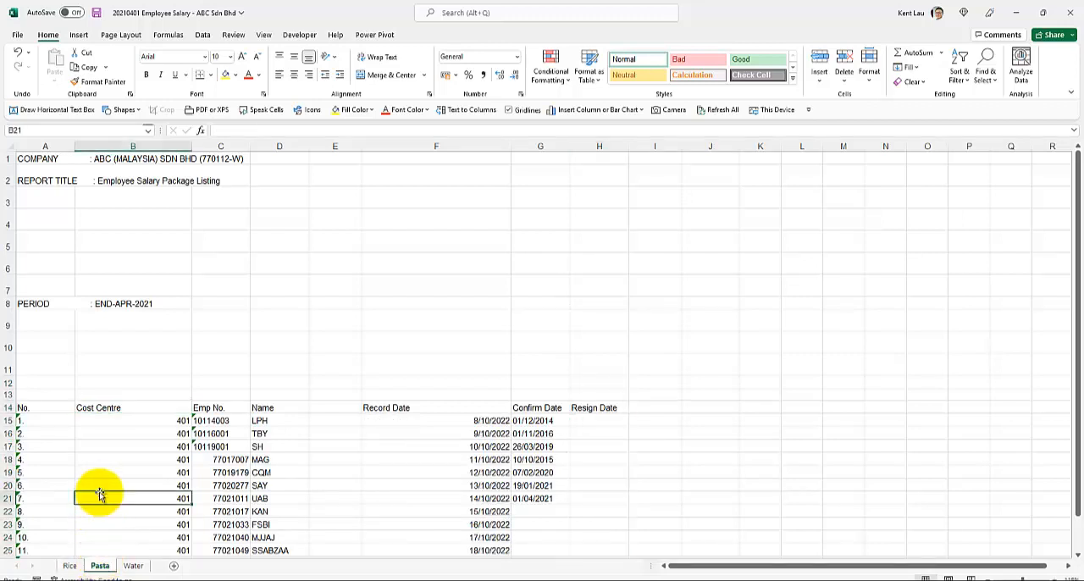
left_click(136, 566)
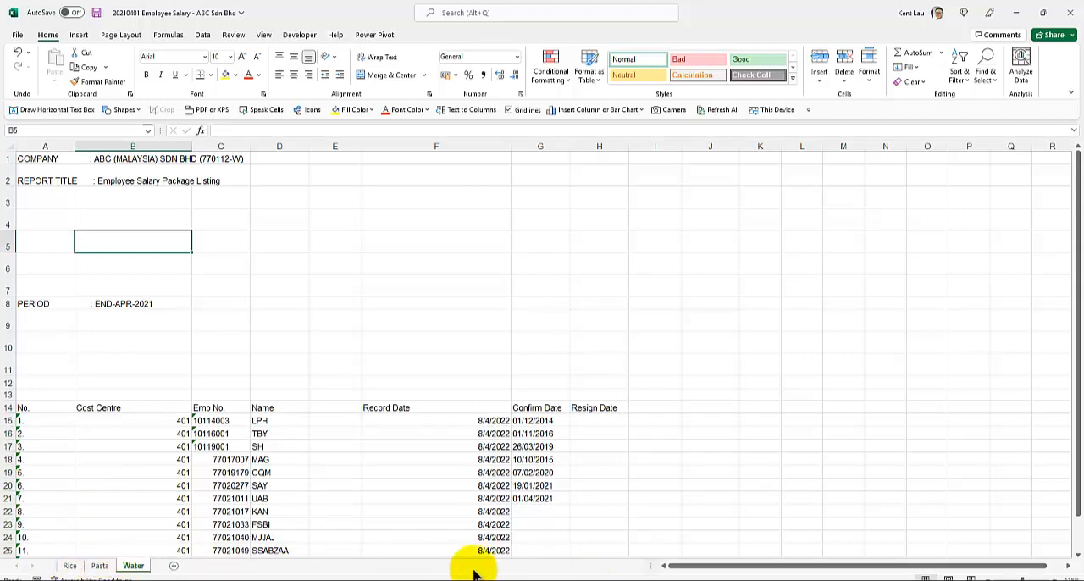
left_click(70, 564)
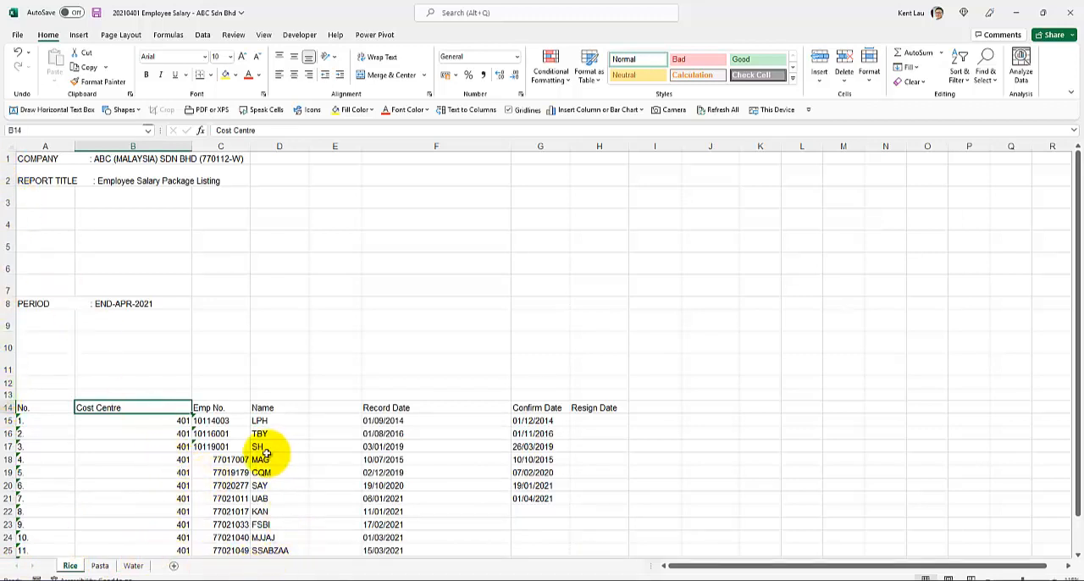
Reread the Better Way Consolidate Report email in Gmail, and return to Book2 in Excel to locate From Table/Range for the Water sheet's table.
mouse_move(292, 579)
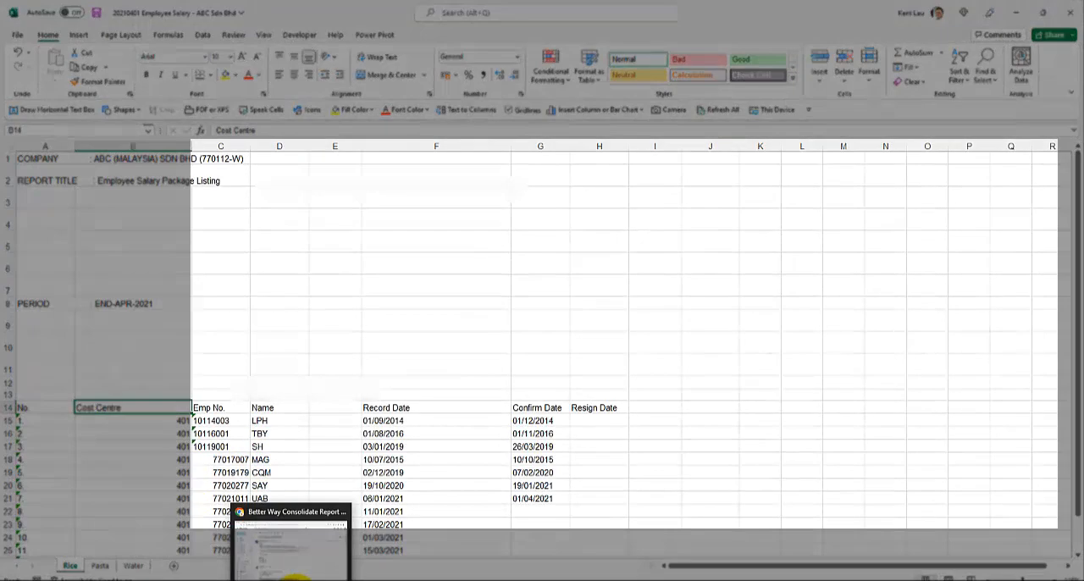
left_click(290, 525)
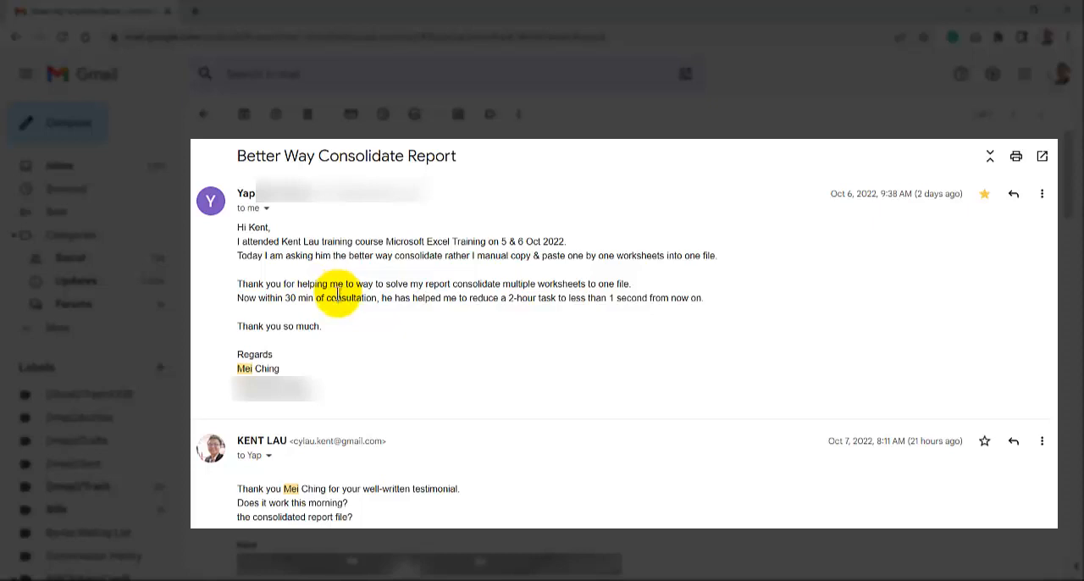
mouse_move(327, 577)
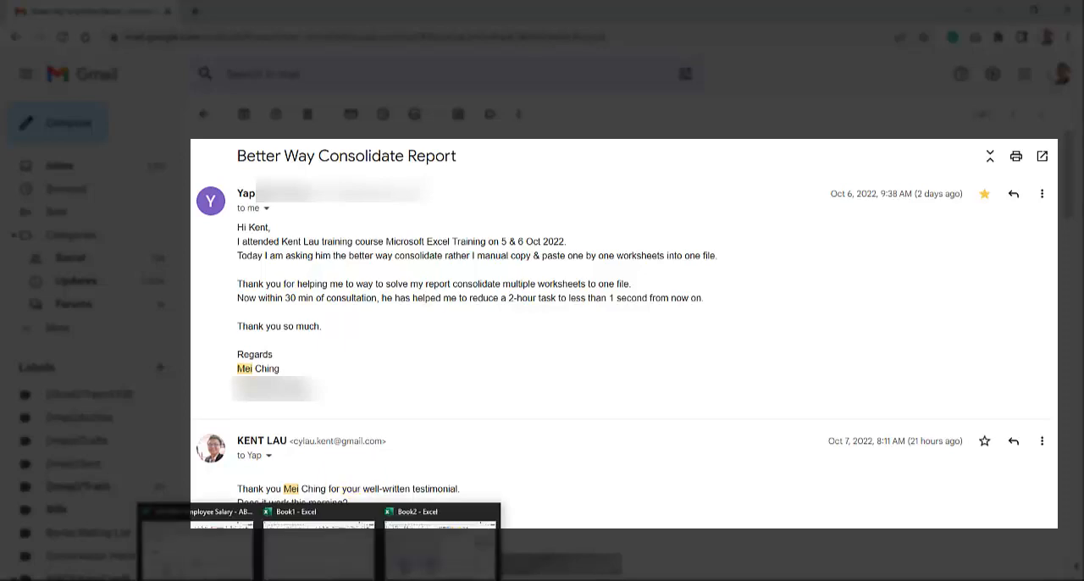
left_click(412, 550)
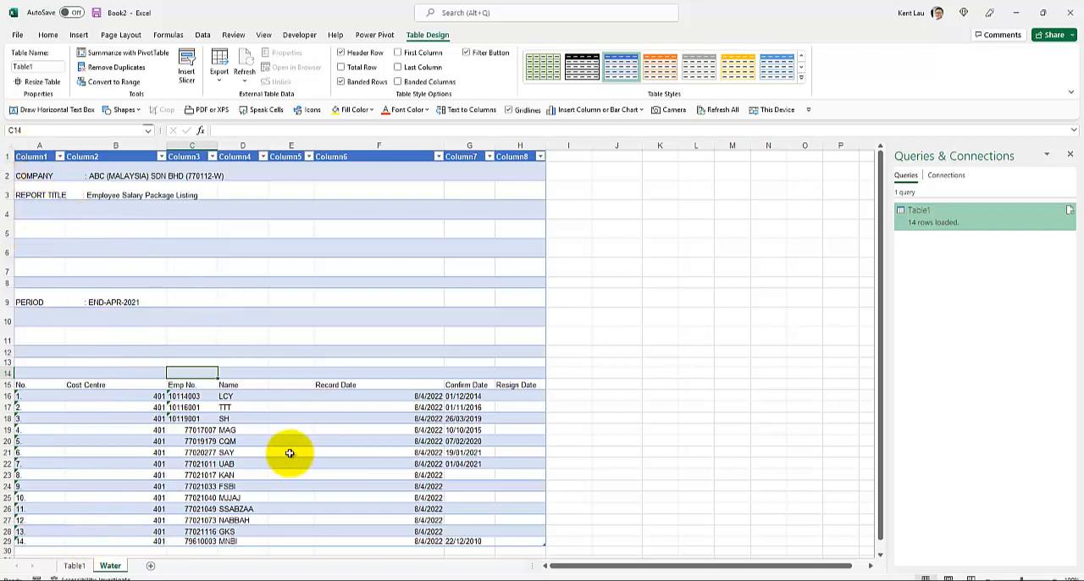
left_click(25, 155)
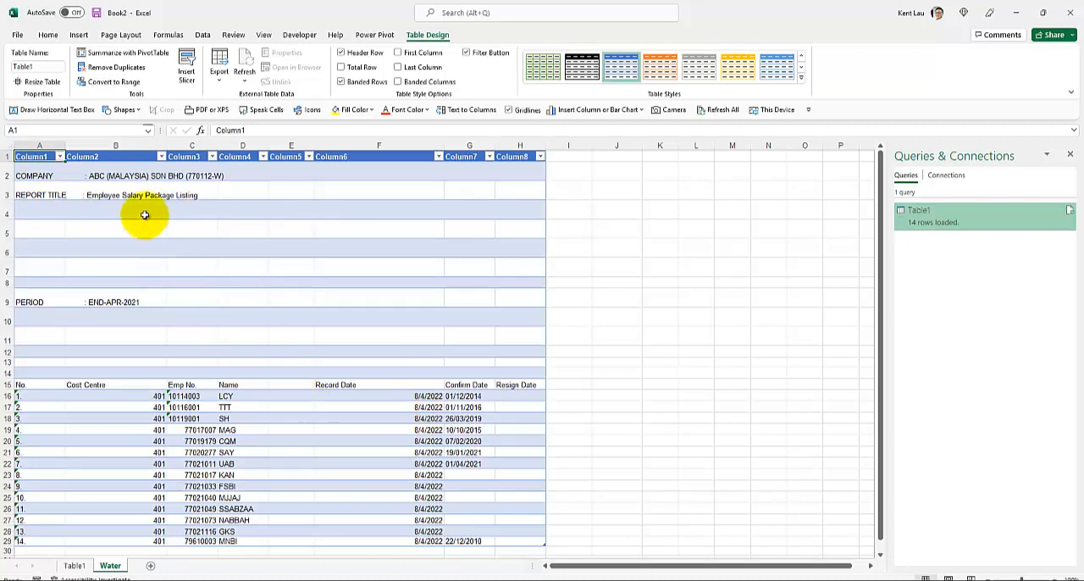
left_click(203, 35)
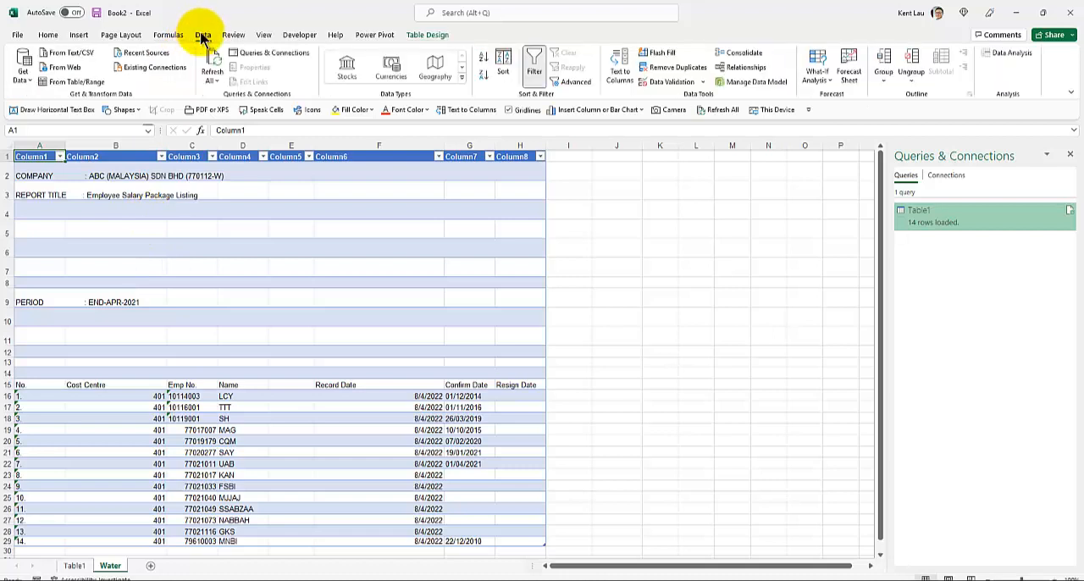
Create a new query from the Water sheet's table and delete its Changed Type step.
left_click(61, 85)
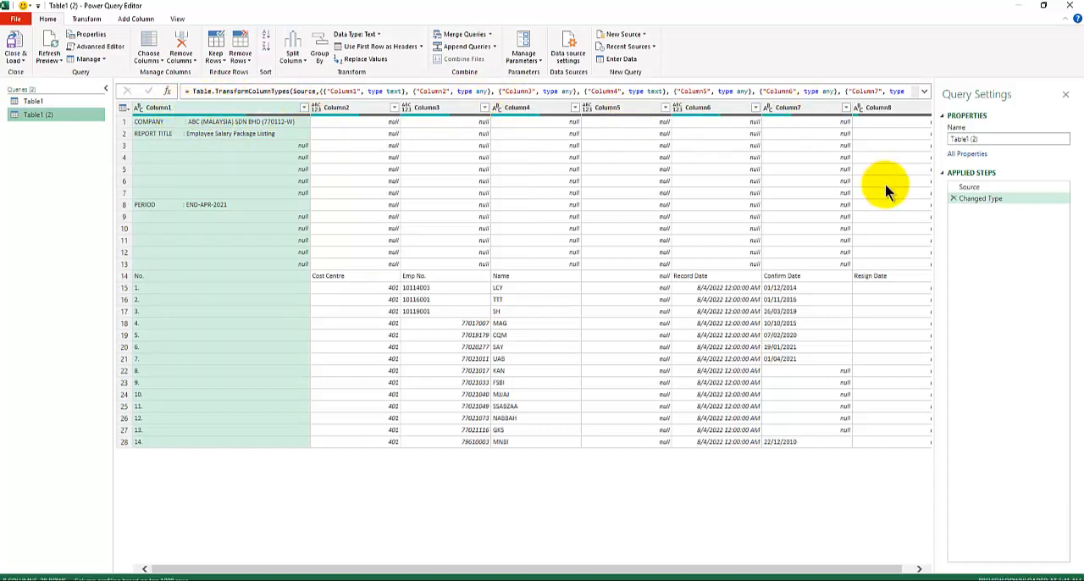
left_click(953, 198)
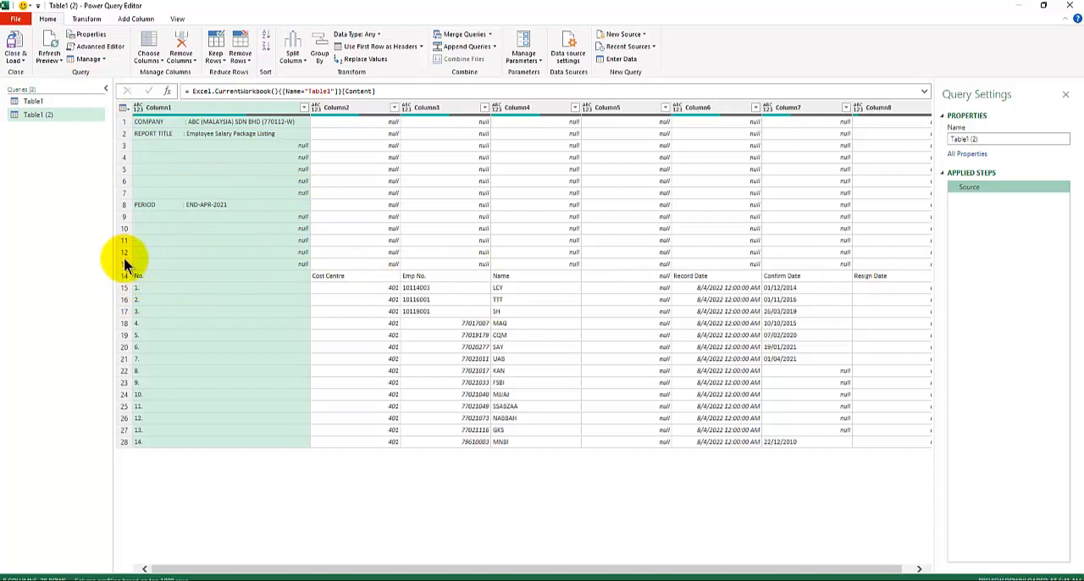
Remove the top 13 rows from the query and use the first remaining row as headers.
left_click(242, 61)
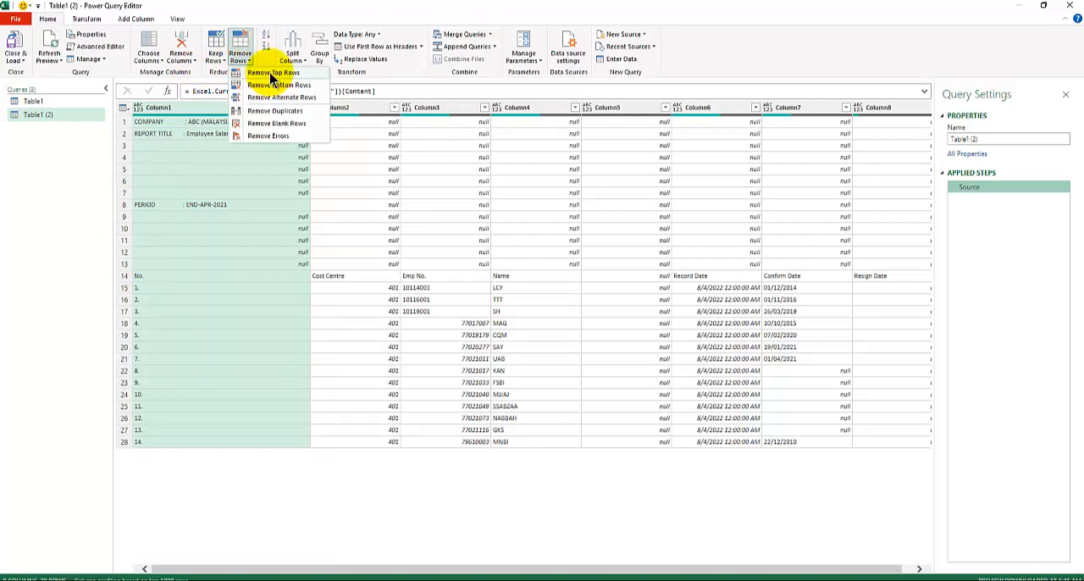
left_click(272, 75)
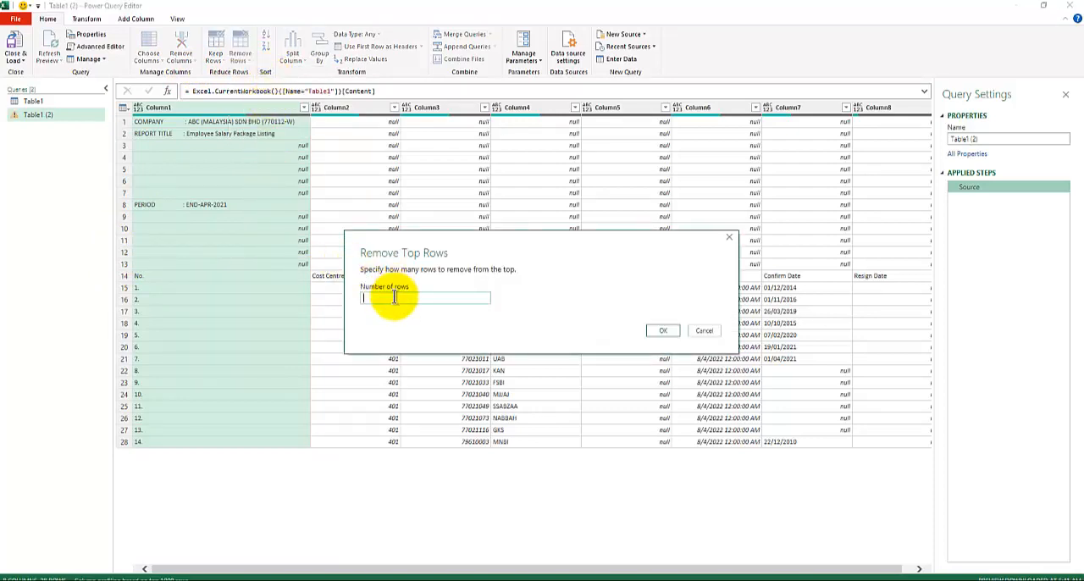
type("13")
left_click(661, 331)
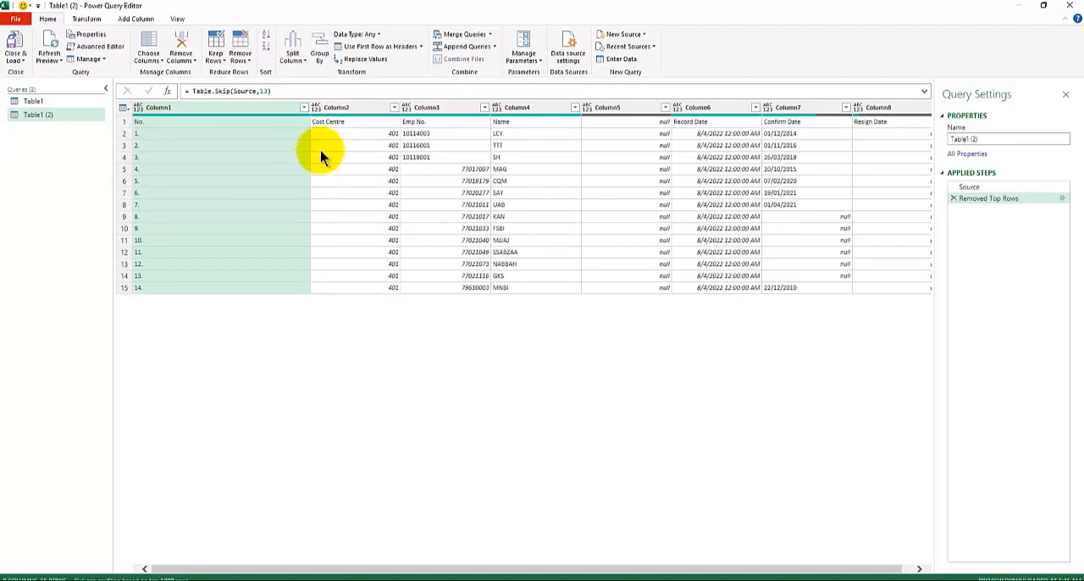
left_click(363, 49)
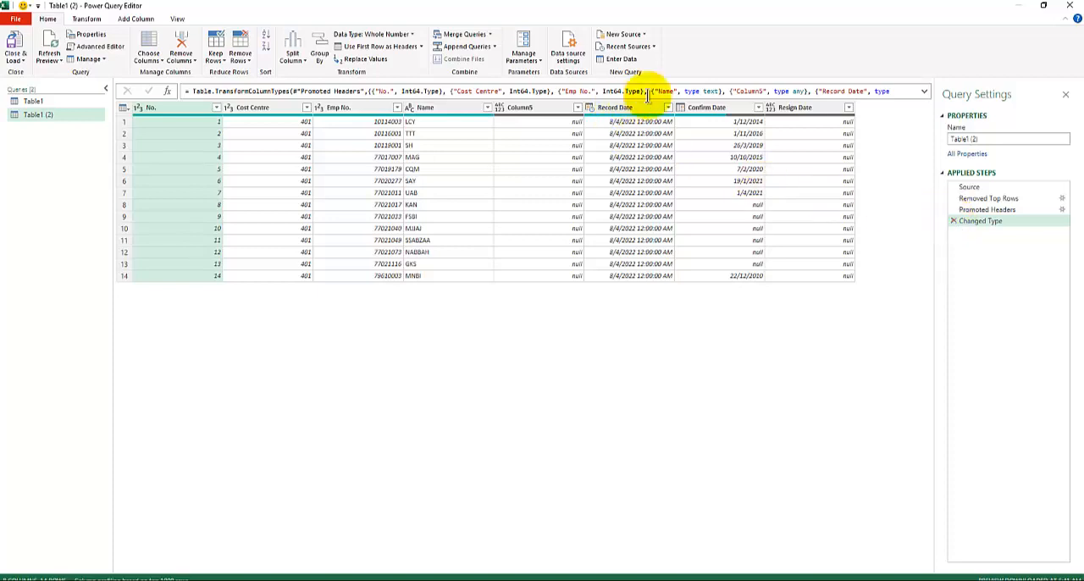
Set the Record Date column's type to date in the Changed Type step's formula.
left_click(923, 91)
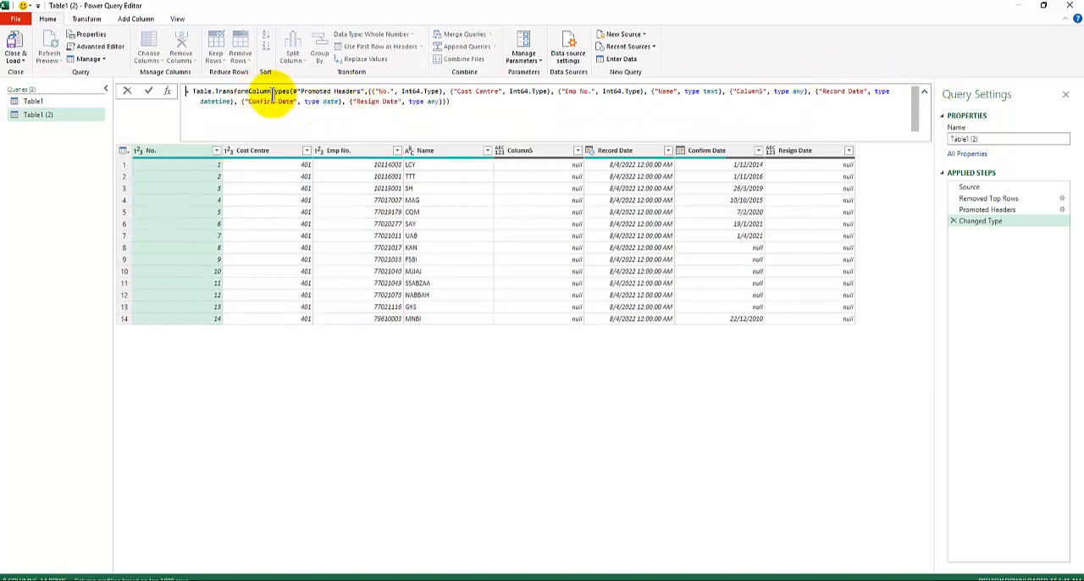
double_click(210, 101)
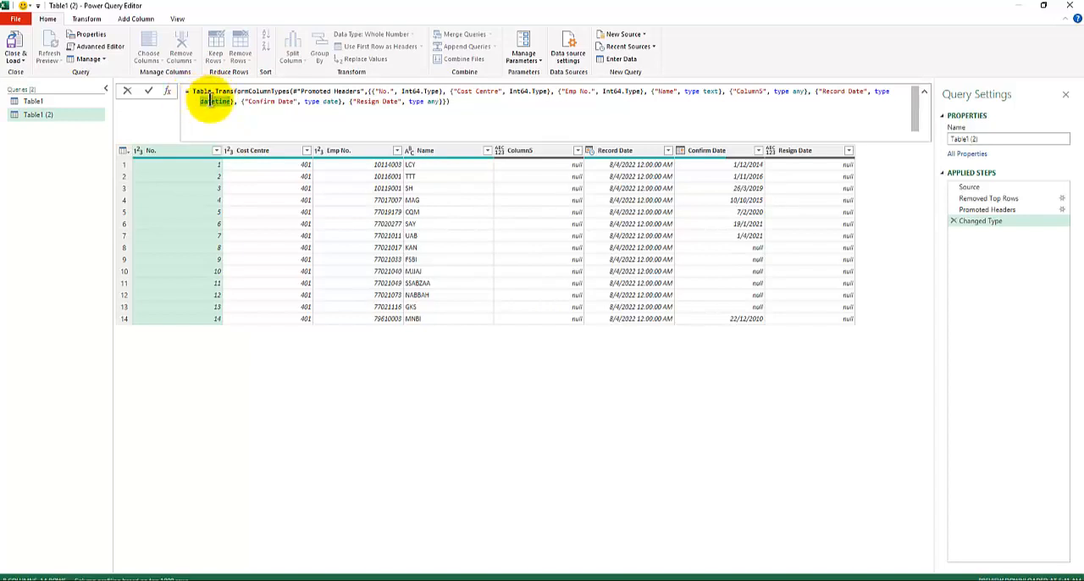
type("date")
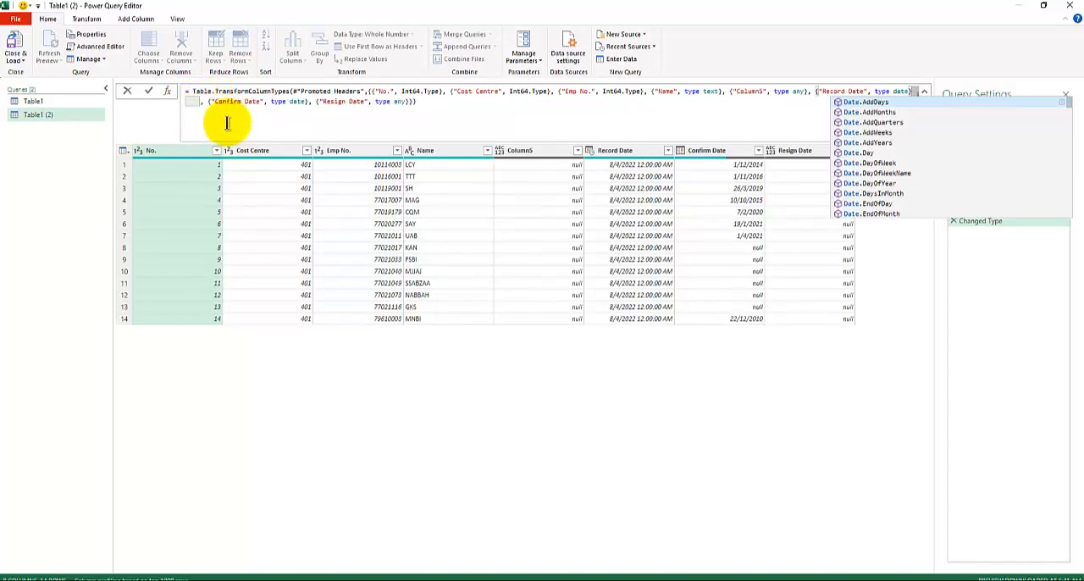
left_click(435, 103)
key("Return")
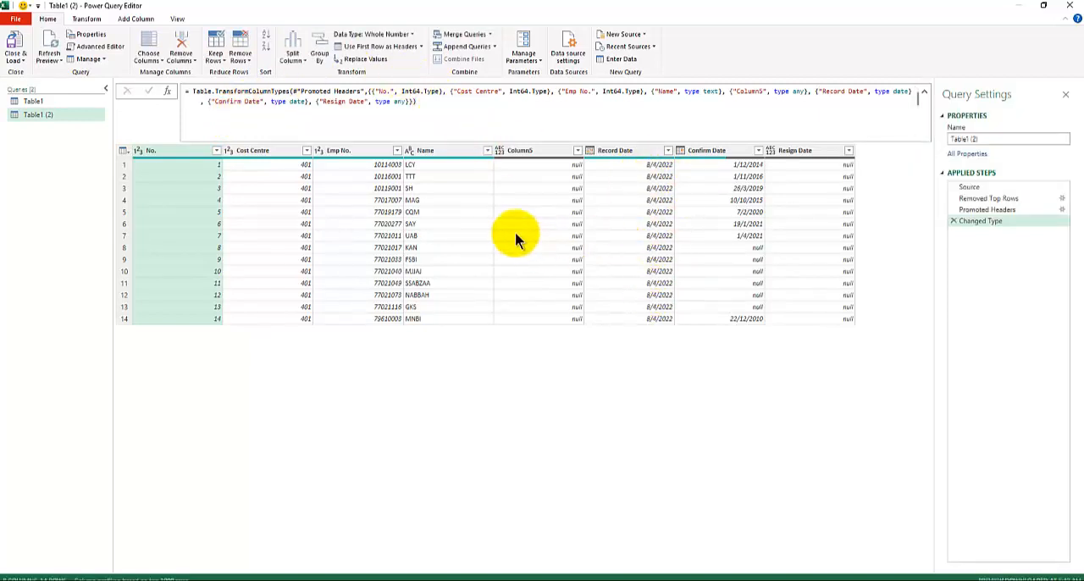
Remove the empty Column5 from the query.
left_click(529, 153)
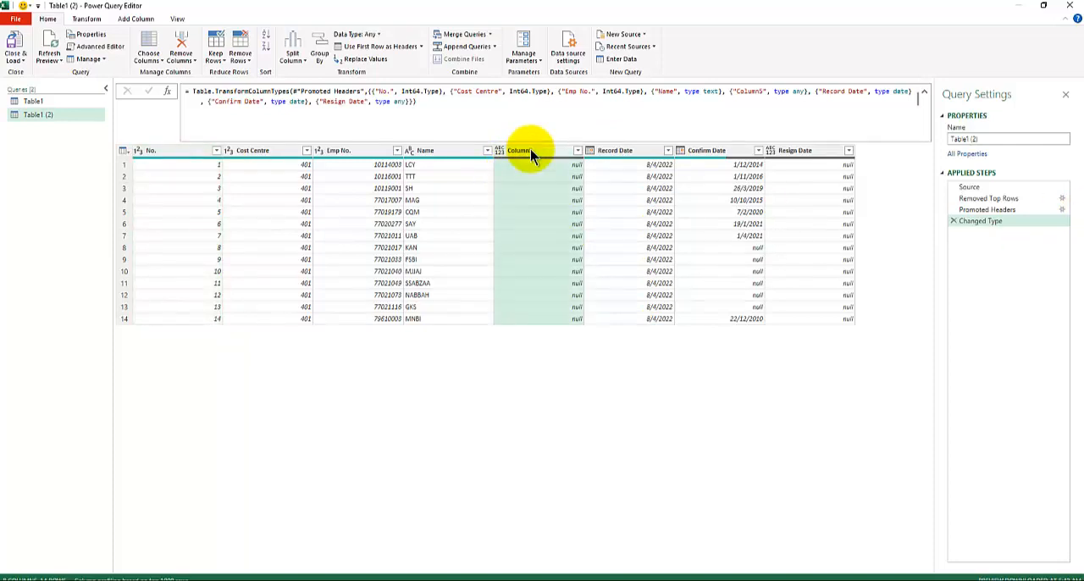
right_click(528, 152)
left_click(563, 173)
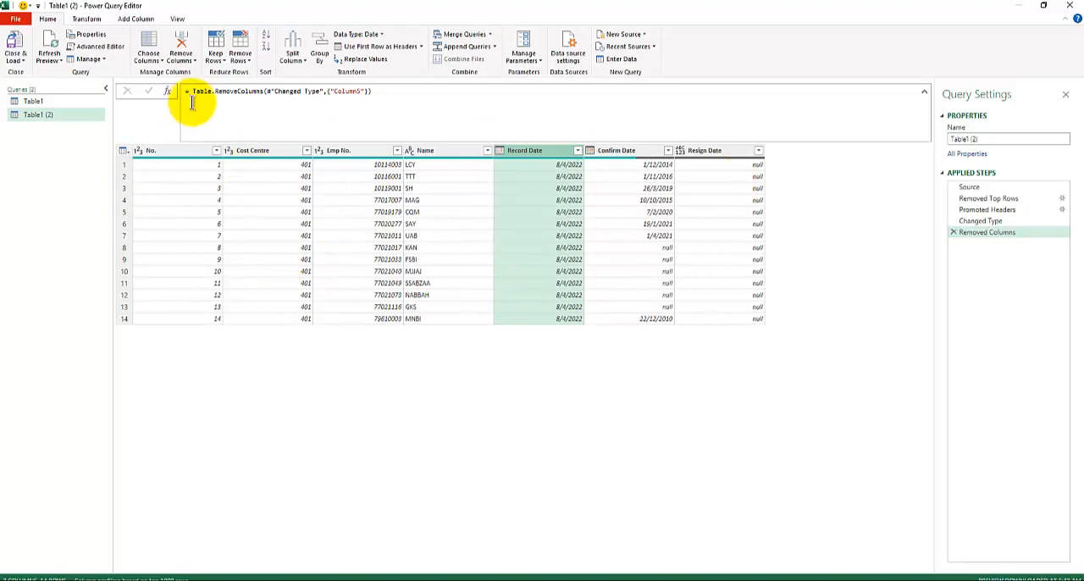
Review the formulas and previews of the Removed Top Rows, Promoted Headers and Removed Columns steps.
left_click(1000, 198)
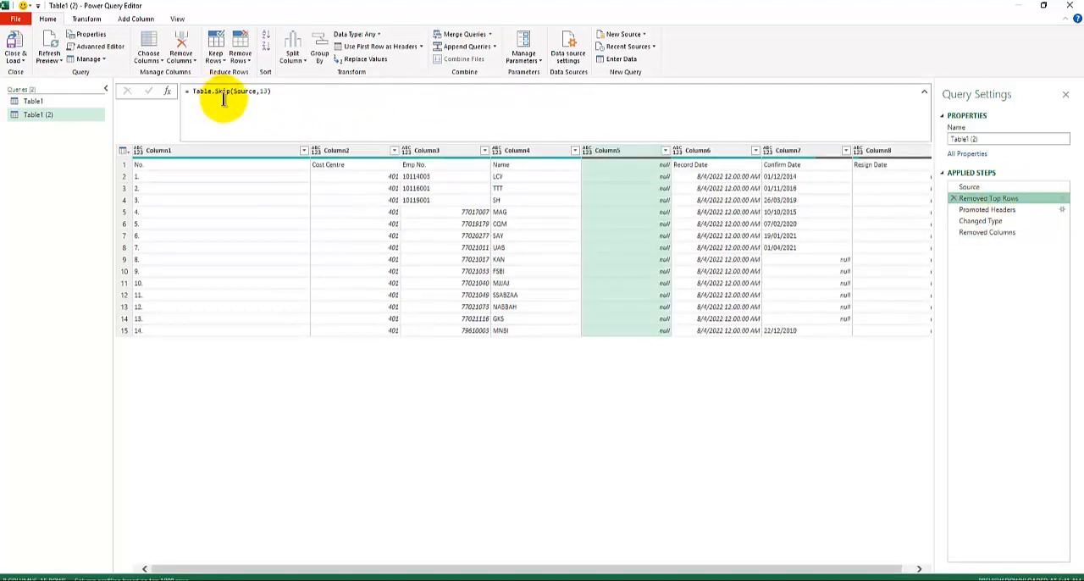
left_click(982, 209)
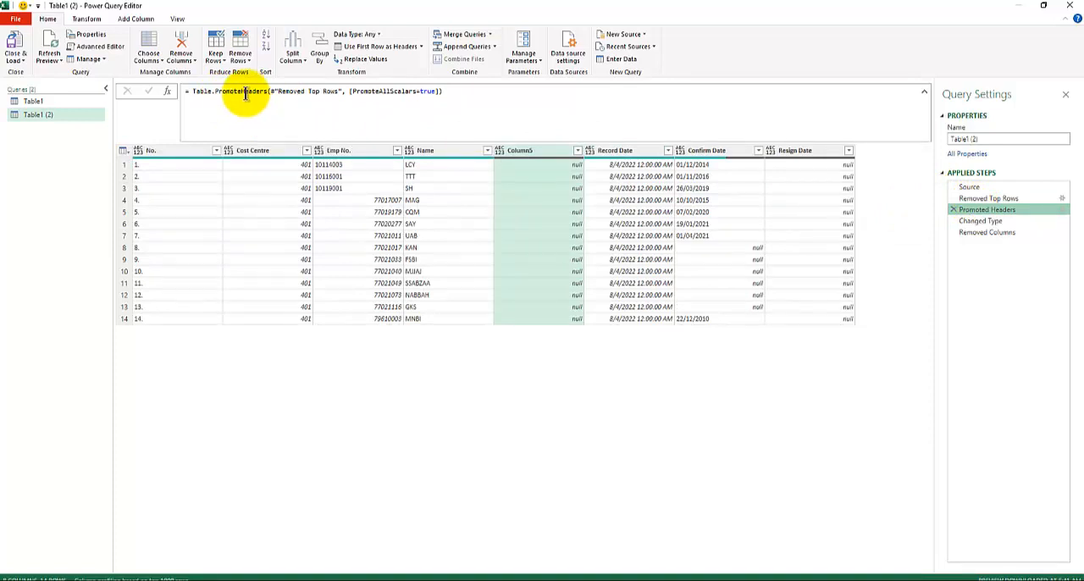
left_click(990, 233)
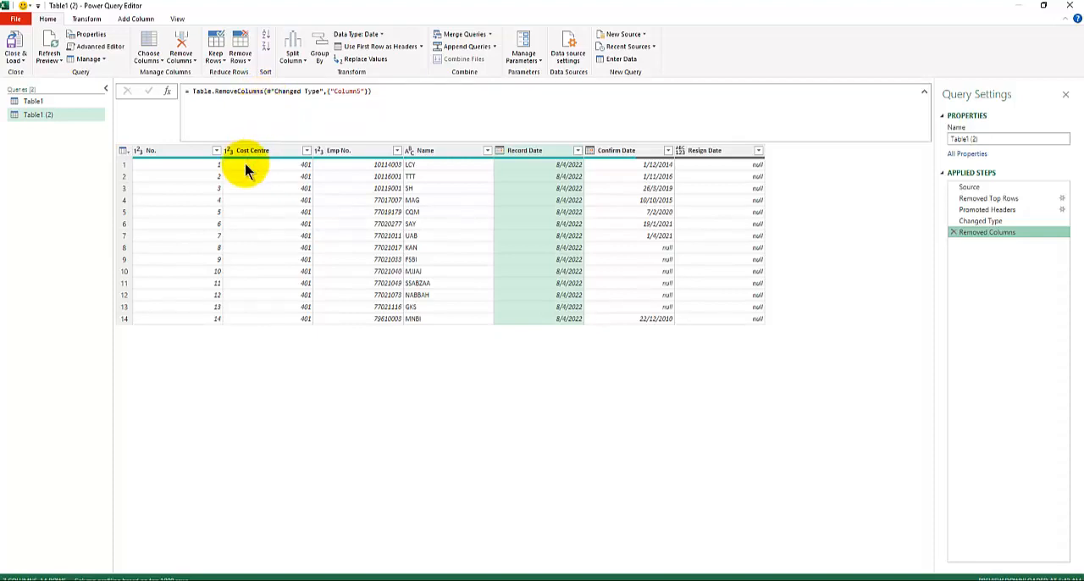
left_click(974, 200)
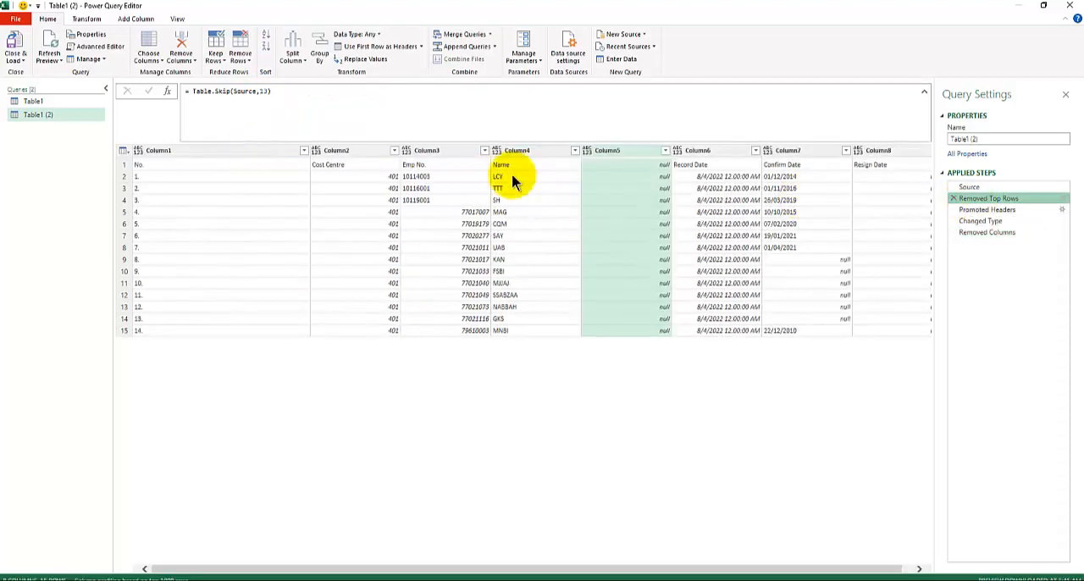
left_click(985, 211)
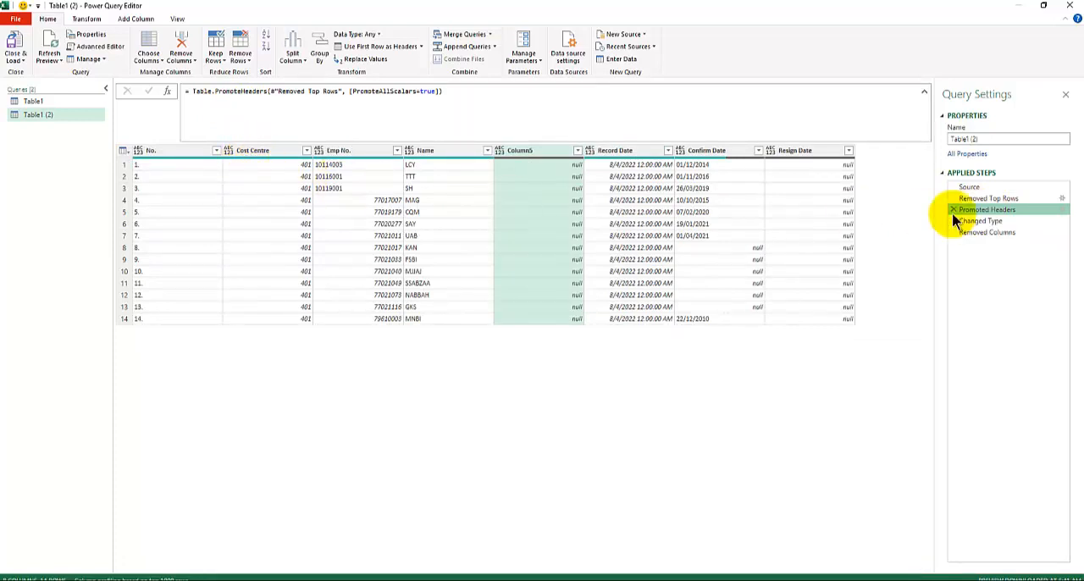
left_click(989, 232)
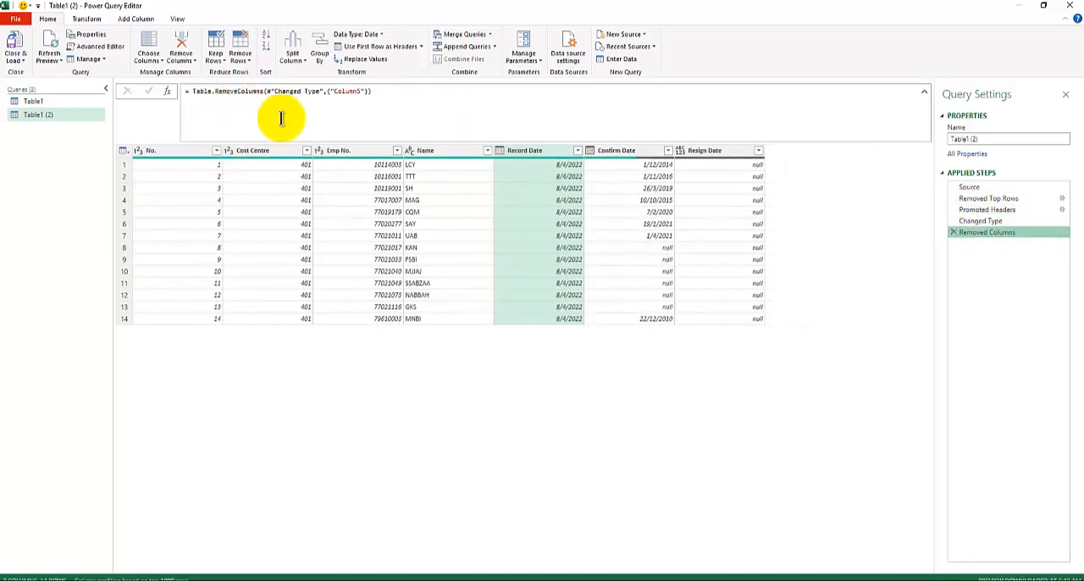
Insert a Use Headers as First Row step directly after the Promoted Headers step.
left_click(997, 210)
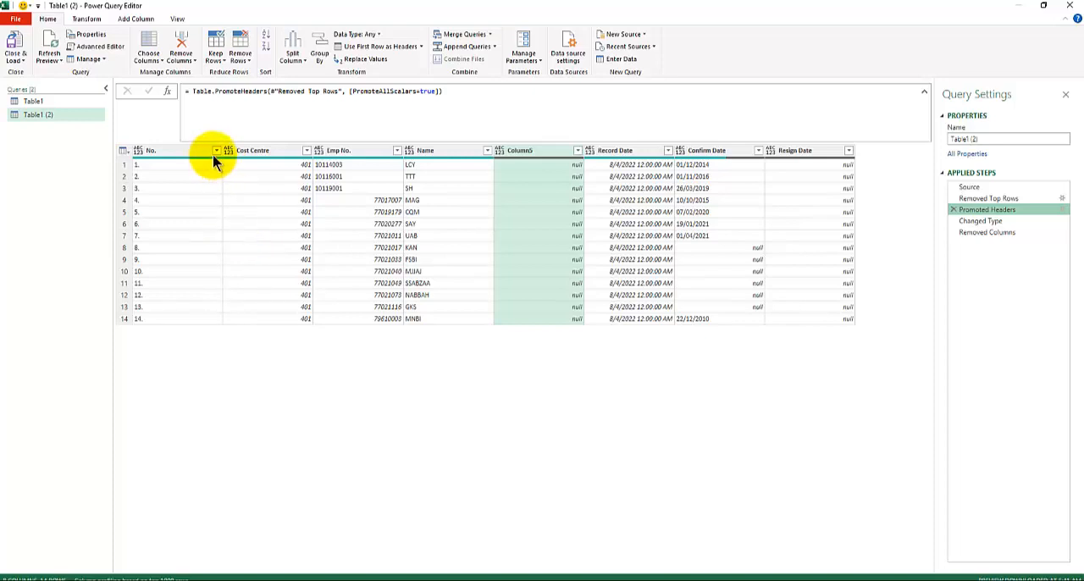
left_click(421, 47)
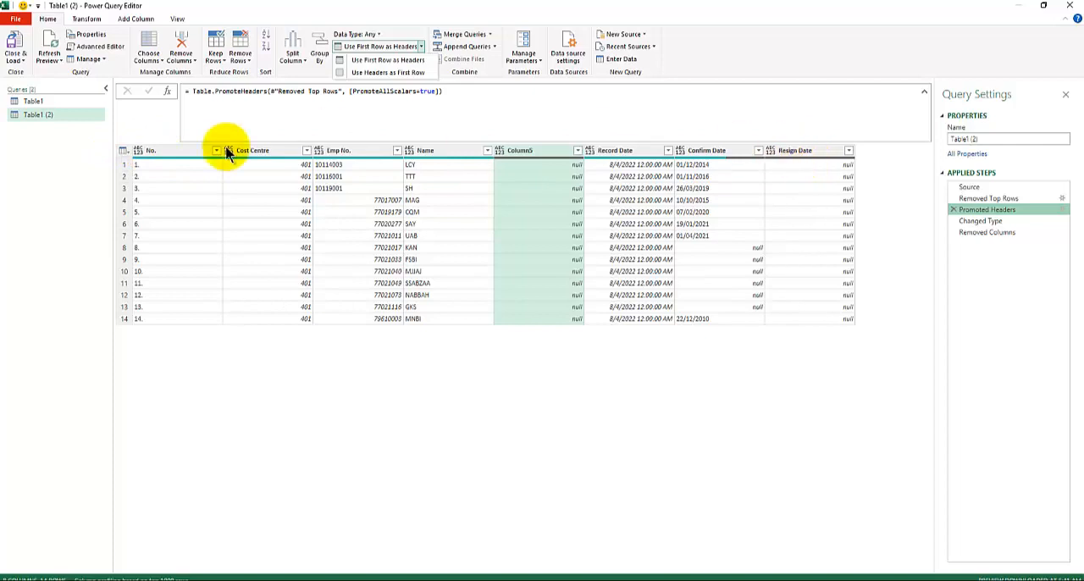
left_click(404, 74)
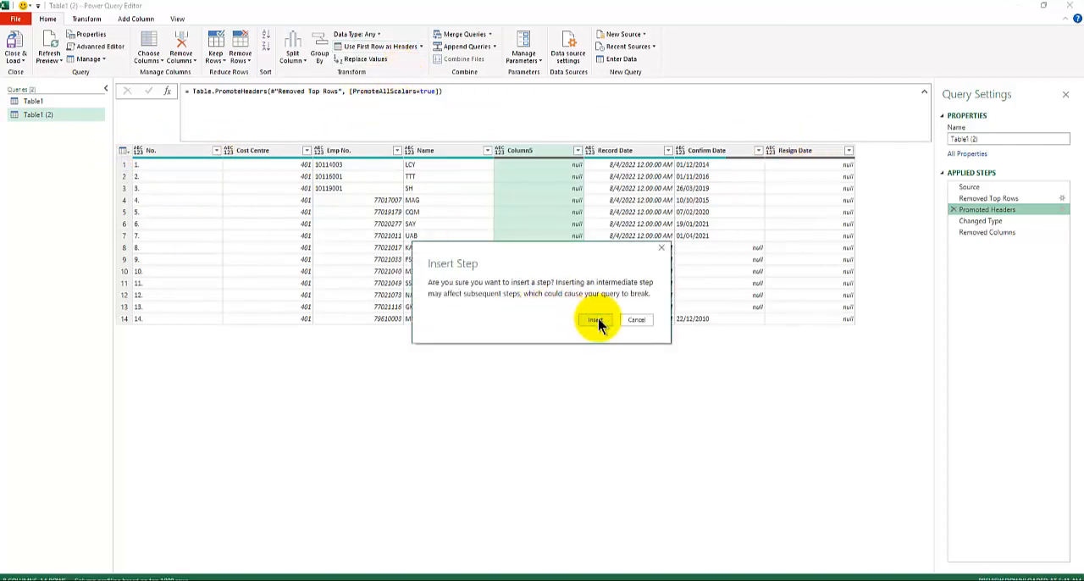
left_click(596, 320)
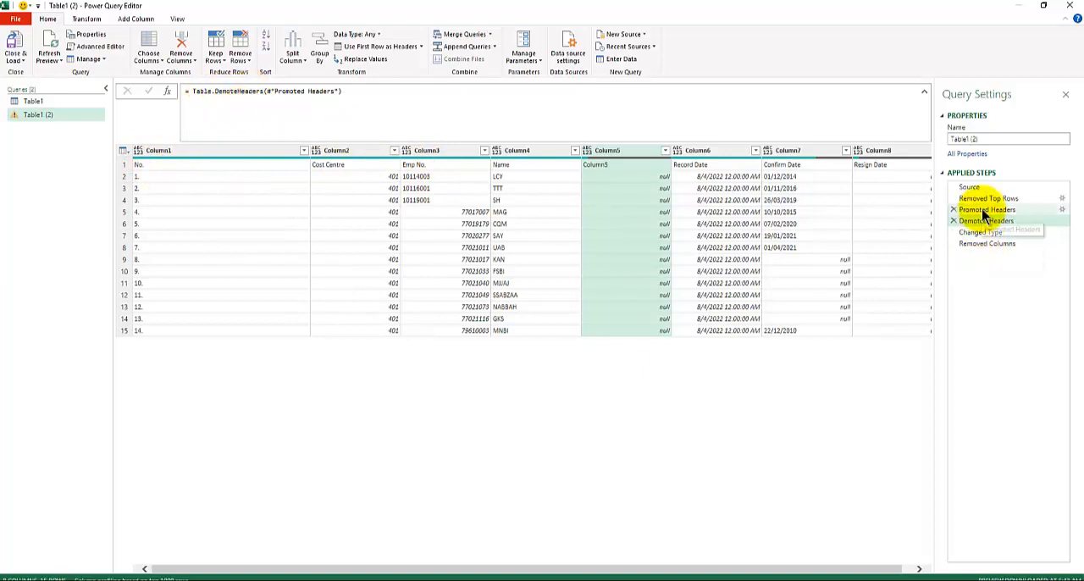
Compare the Promoted Headers and Demoted Headers steps, and delete the inserted Demoted Headers step.
left_click(1044, 209)
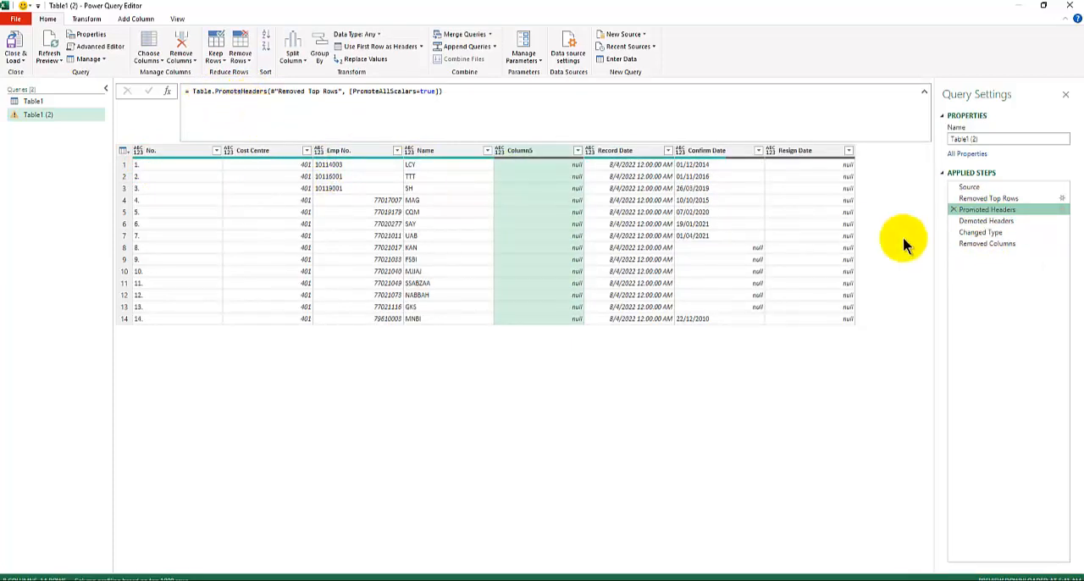
left_click(985, 221)
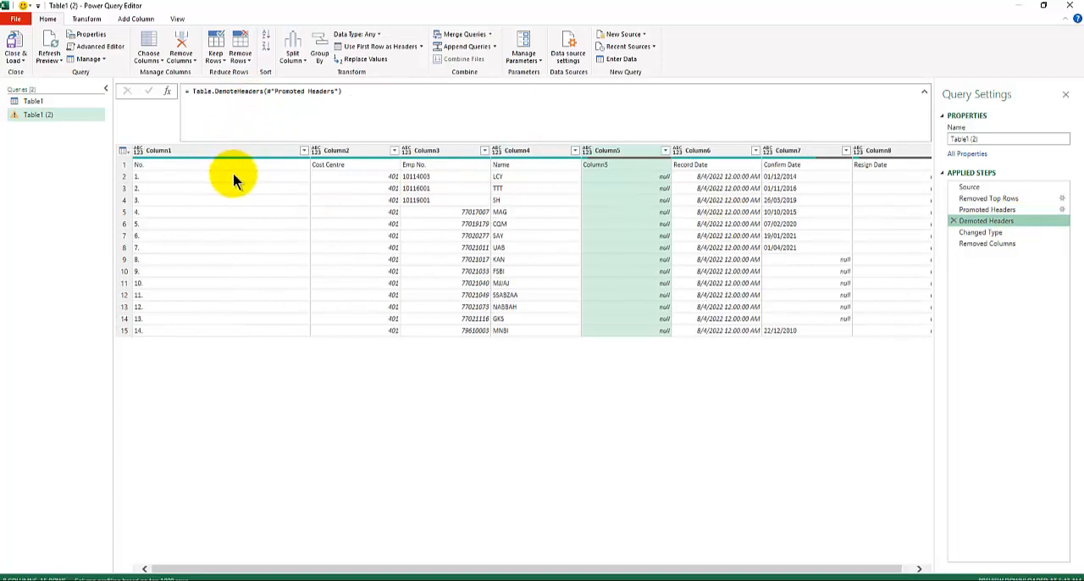
left_click(952, 221)
left_click(591, 321)
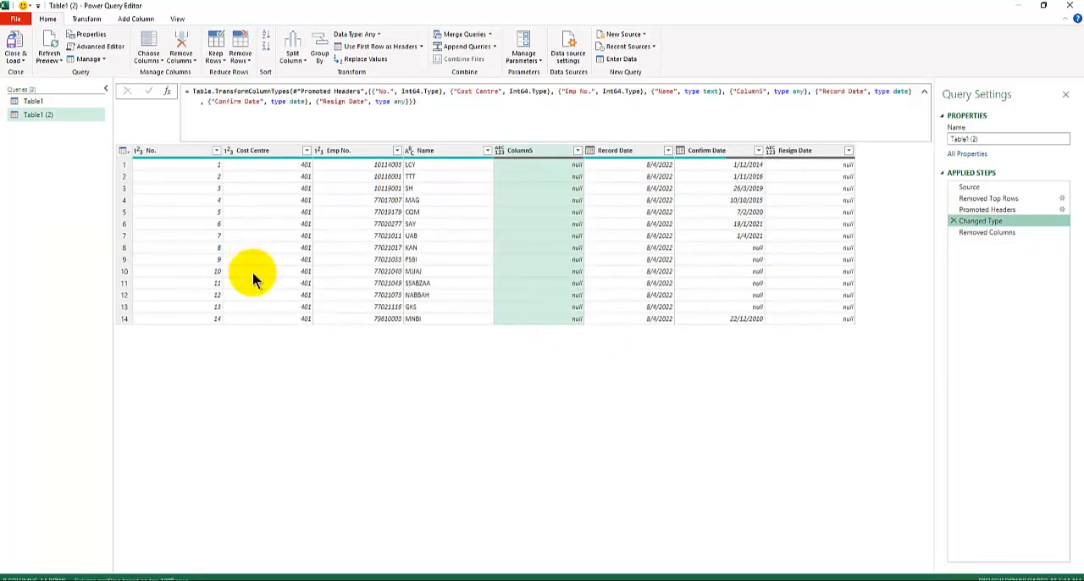
Return to the Removed Columns step and look through the available options for removing rows.
left_click(985, 232)
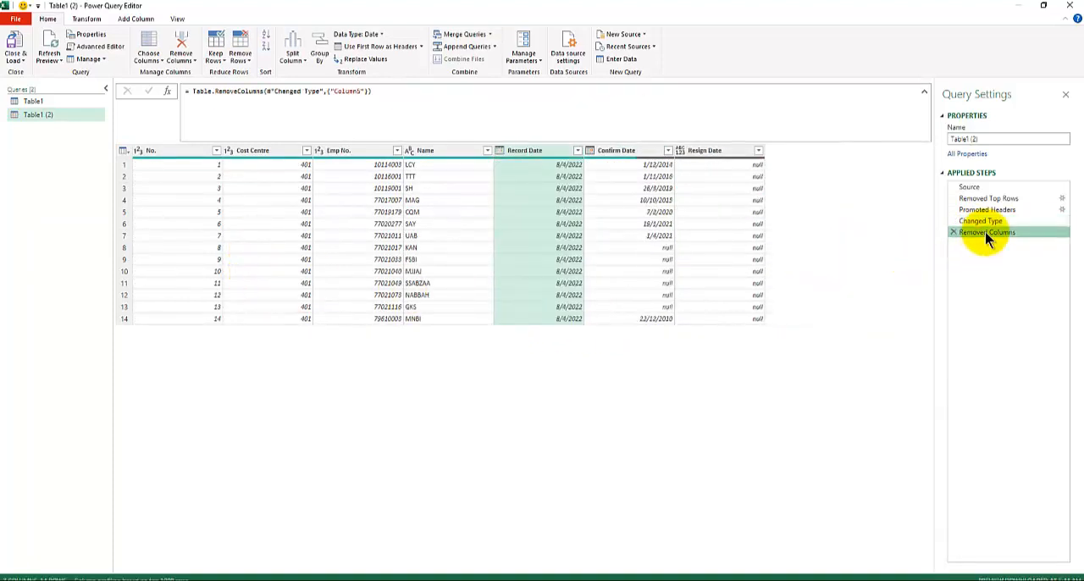
left_click(243, 61)
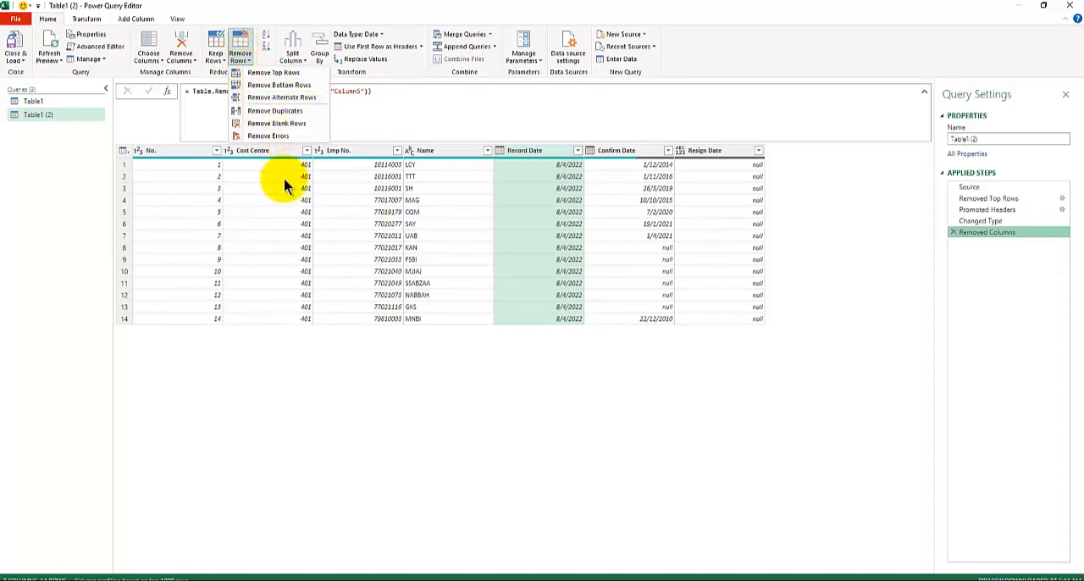
left_click(167, 12)
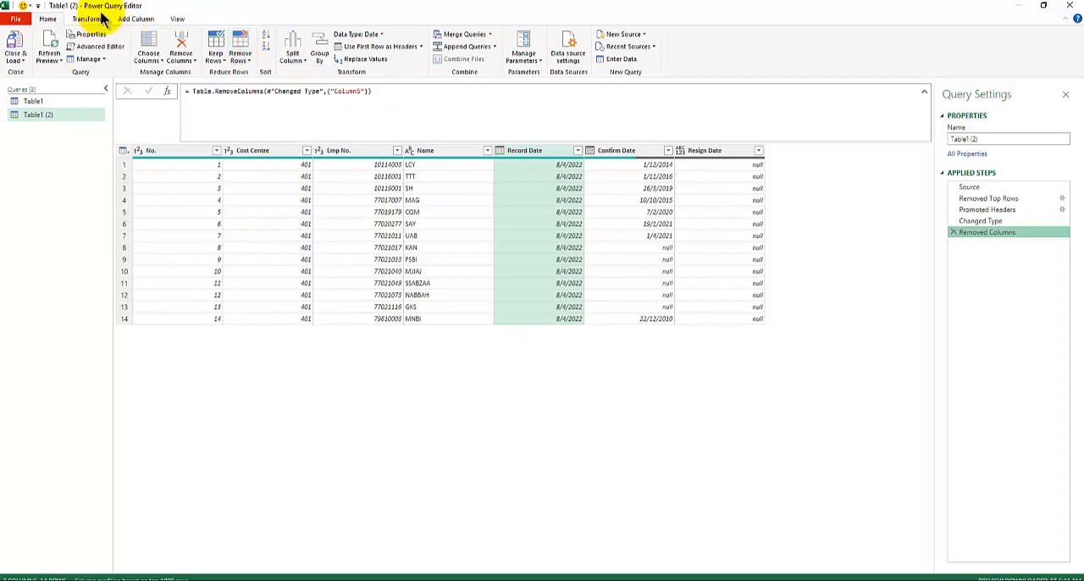
Close the query editor and load the Table1 (2) query into the workbook.
left_click(24, 66)
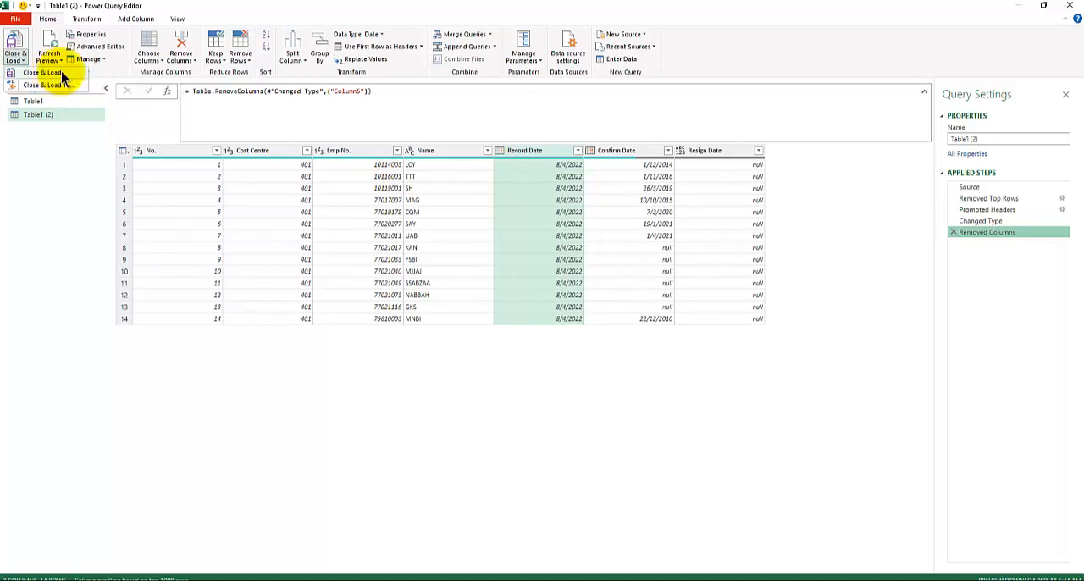
left_click(62, 74)
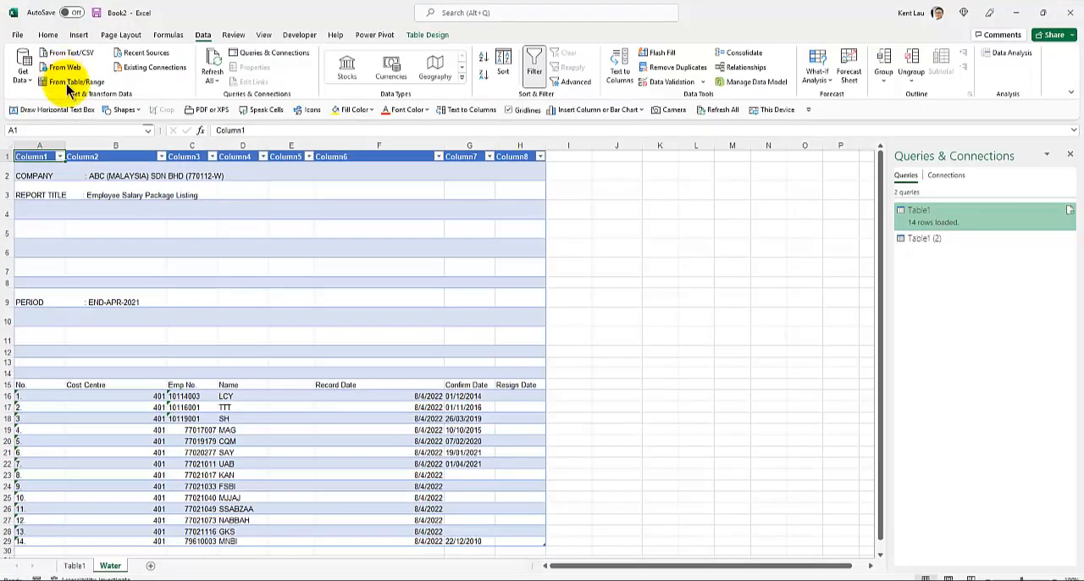